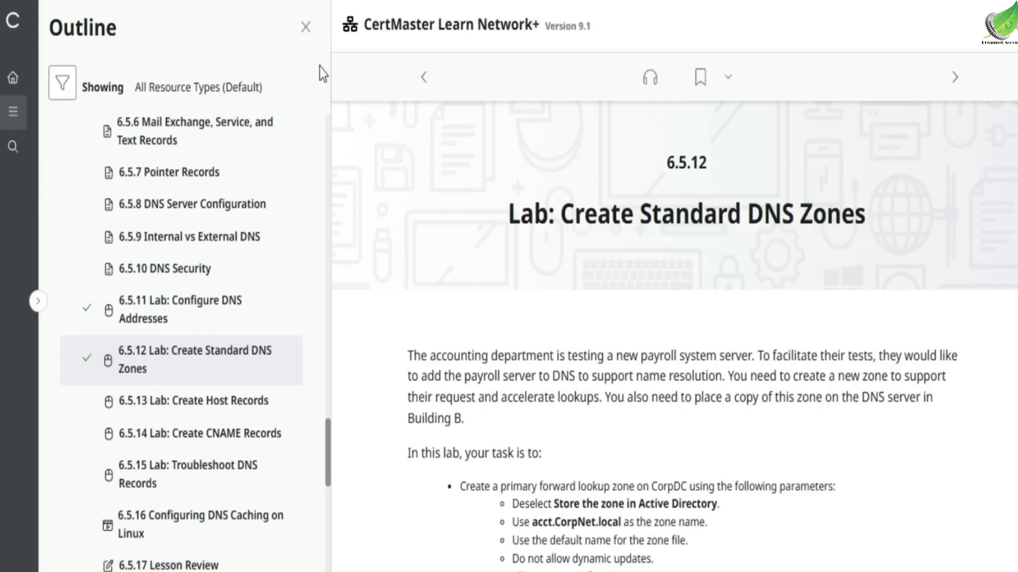
Step: Read the lab scenario and the required parameters for the primary zone on CorpDC and the secondary zone on CorpDC3
{"action": "left_click", "coordinate": [301, 32]}
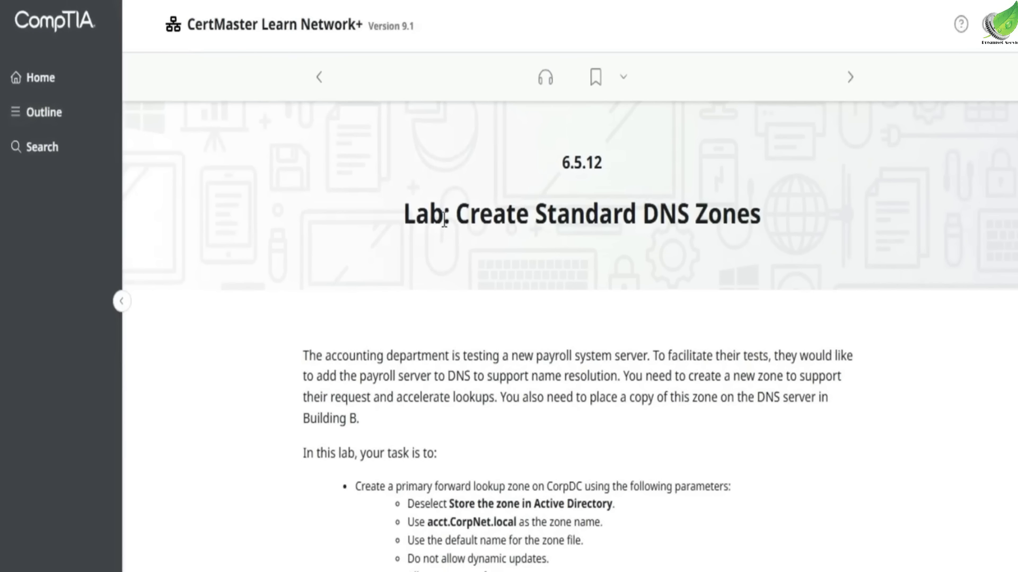
{"action": "scroll", "coordinate": [442, 212], "scroll_direction": "down", "scroll_amount": 3}
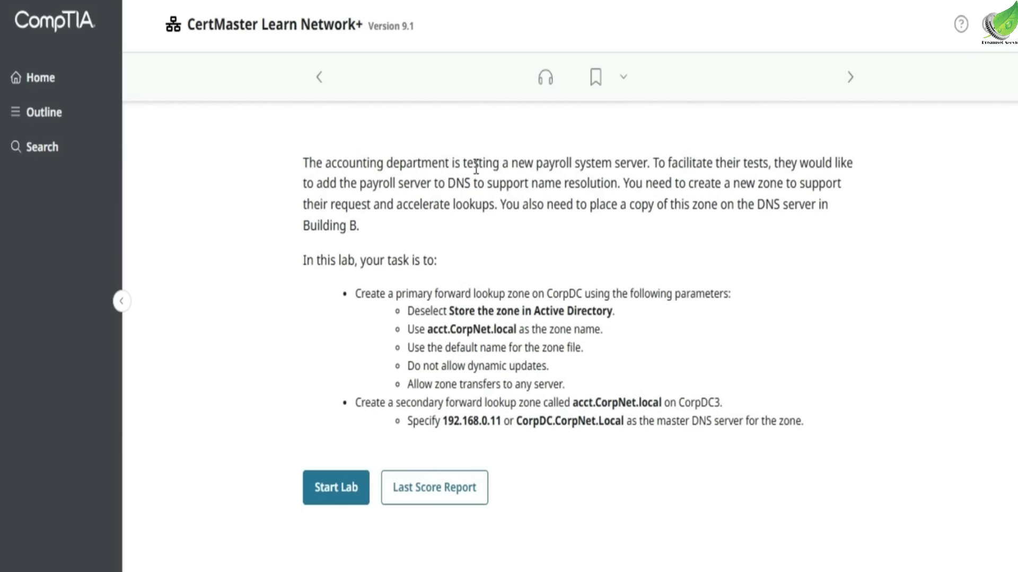
{"action": "left_click_drag", "start_coordinate": [502, 168], "coordinate": [663, 163]}
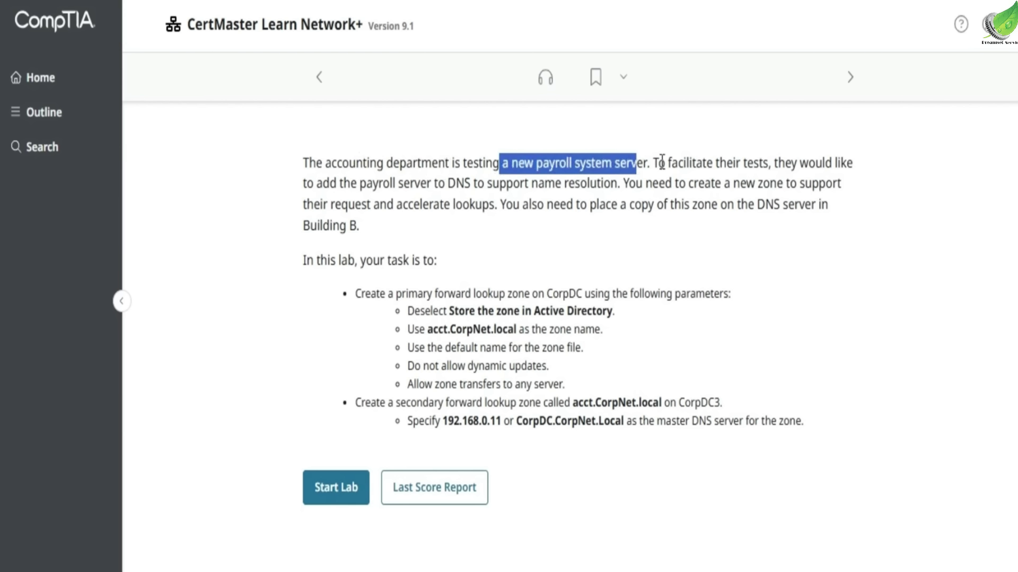
{"action": "left_click", "coordinate": [691, 161]}
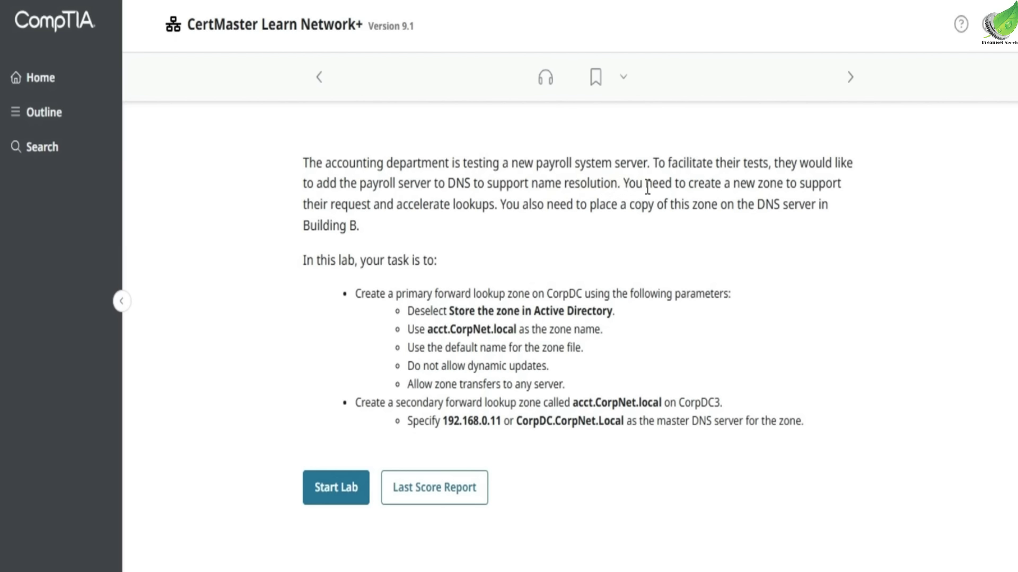
{"action": "left_click_drag", "start_coordinate": [697, 186], "coordinate": [803, 191]}
{"action": "left_click", "coordinate": [703, 208]}
{"action": "left_click_drag", "start_coordinate": [573, 207], "coordinate": [783, 204]}
{"action": "left_click", "coordinate": [724, 215]}
{"action": "left_click_drag", "start_coordinate": [398, 295], "coordinate": [582, 289]}
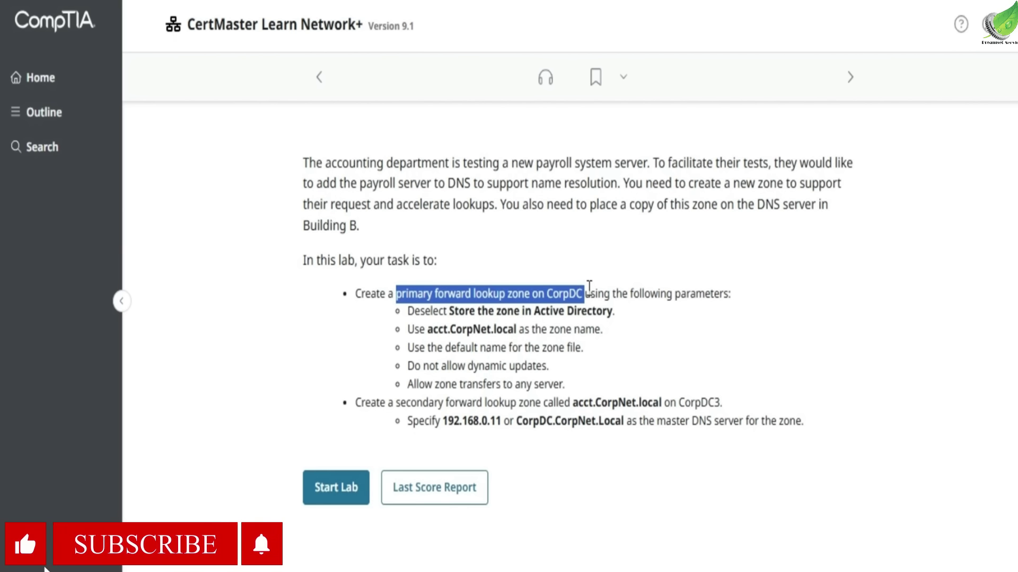
{"action": "left_click", "coordinate": [583, 303]}
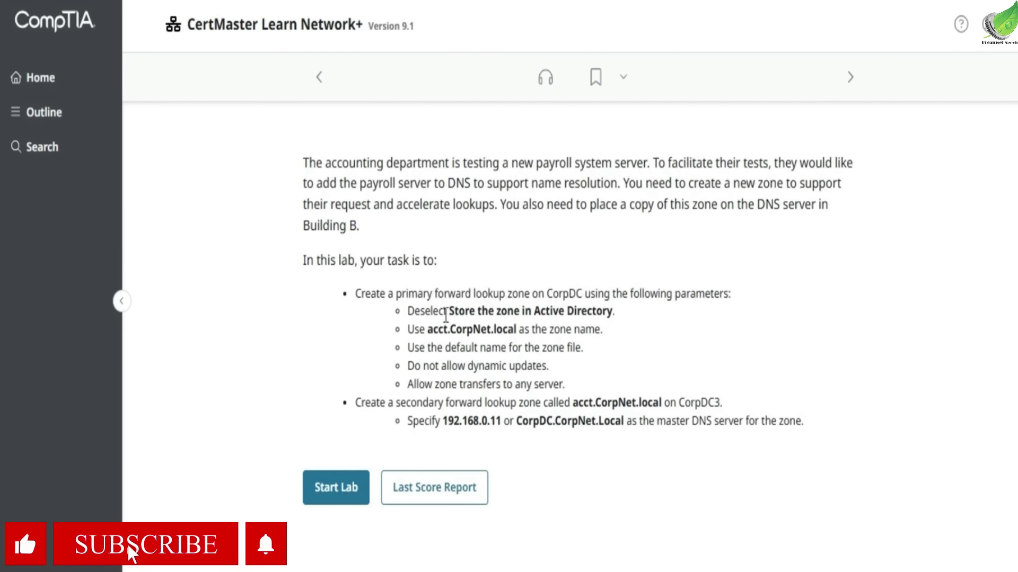
{"action": "left_click_drag", "start_coordinate": [444, 313], "coordinate": [602, 312]}
{"action": "left_click_drag", "start_coordinate": [428, 337], "coordinate": [516, 335]}
{"action": "left_click", "coordinate": [516, 335]}
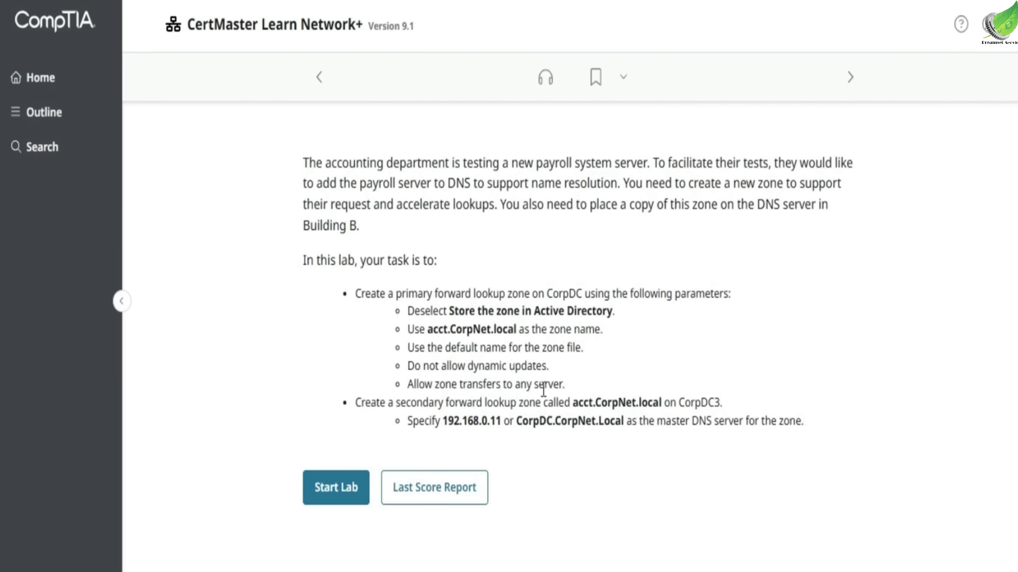
{"action": "left_click_drag", "start_coordinate": [364, 403], "coordinate": [724, 401]}
{"action": "left_click", "coordinate": [724, 402]}
{"action": "scroll", "coordinate": [571, 449], "scroll_direction": "down", "scroll_amount": 2}
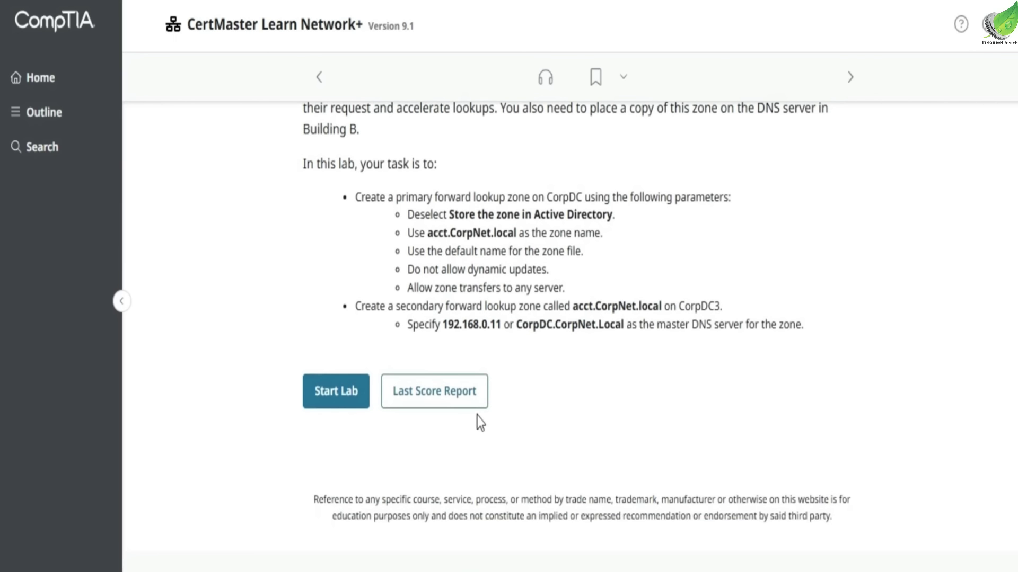
{"action": "left_click_drag", "start_coordinate": [442, 329], "coordinate": [788, 333]}
{"action": "left_click", "coordinate": [775, 349]}
Step: Start the lab and show CORPSERVER's virtual machines in a maximized Hyper-V Manager window
{"action": "left_click", "coordinate": [341, 384]}
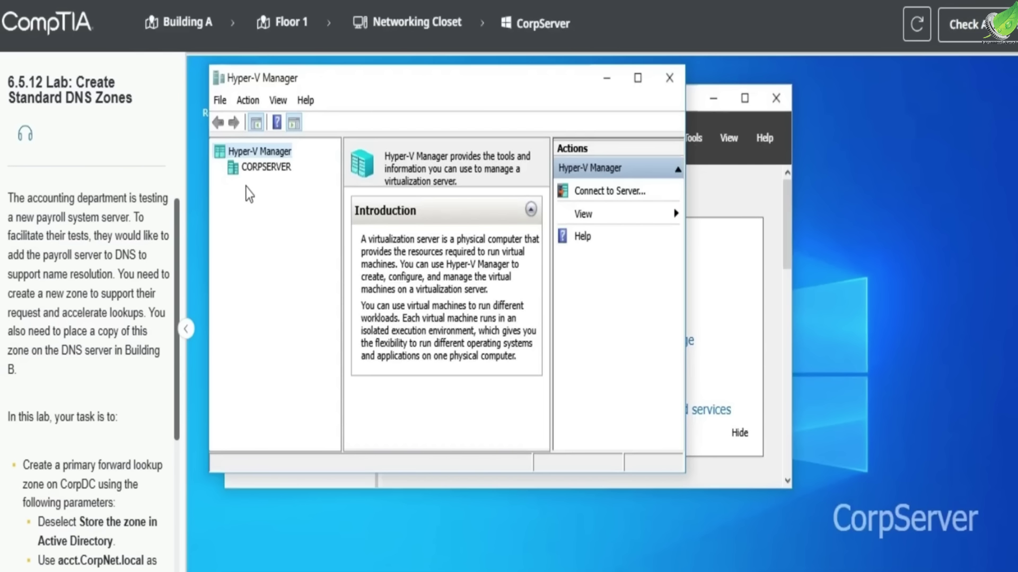
{"action": "left_click", "coordinate": [256, 170]}
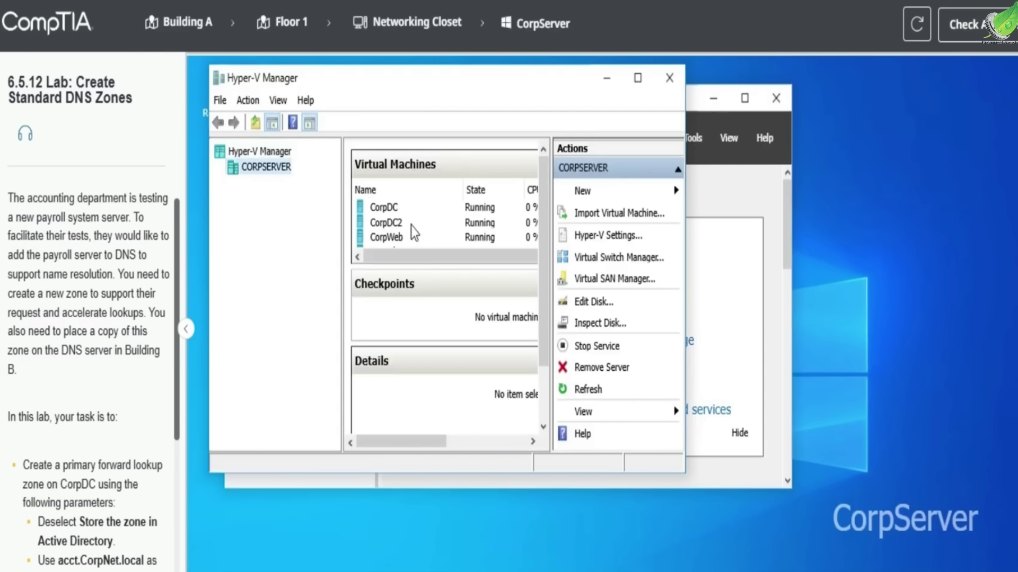
{"action": "left_click", "coordinate": [638, 78]}
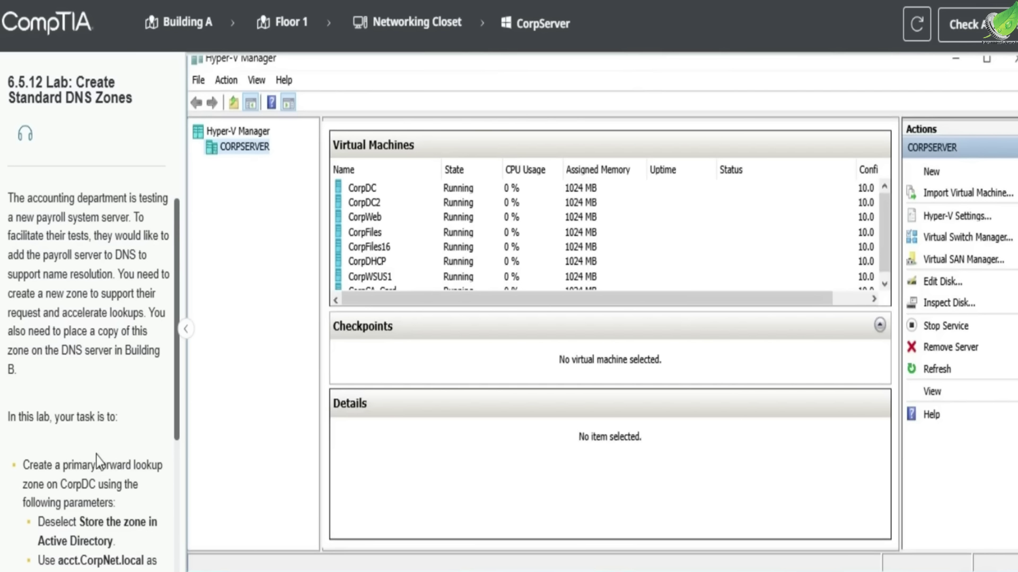
Step: Connect to the CorpDC virtual machine and maximize both its connection window and Server Manager
{"action": "scroll", "coordinate": [90, 456], "scroll_direction": "down", "scroll_amount": 5}
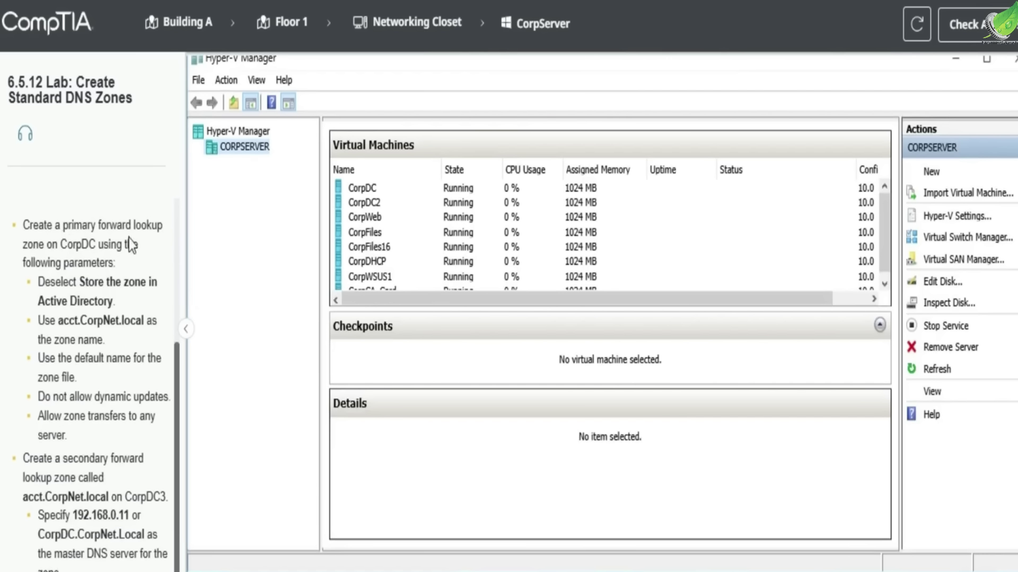
{"action": "left_click_drag", "start_coordinate": [58, 245], "coordinate": [100, 245]}
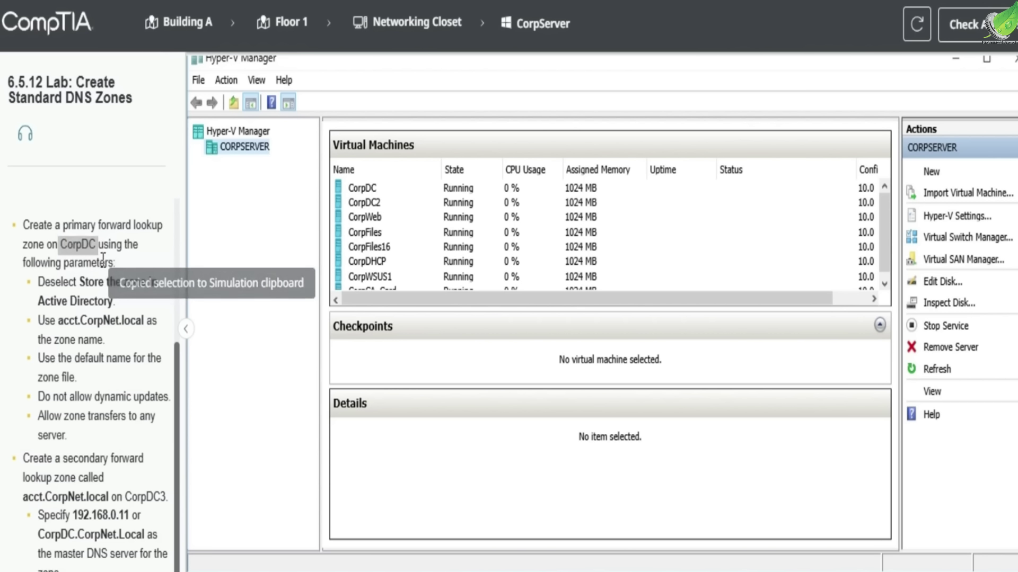
{"action": "left_click", "coordinate": [386, 189]}
{"action": "double_click", "coordinate": [386, 192]}
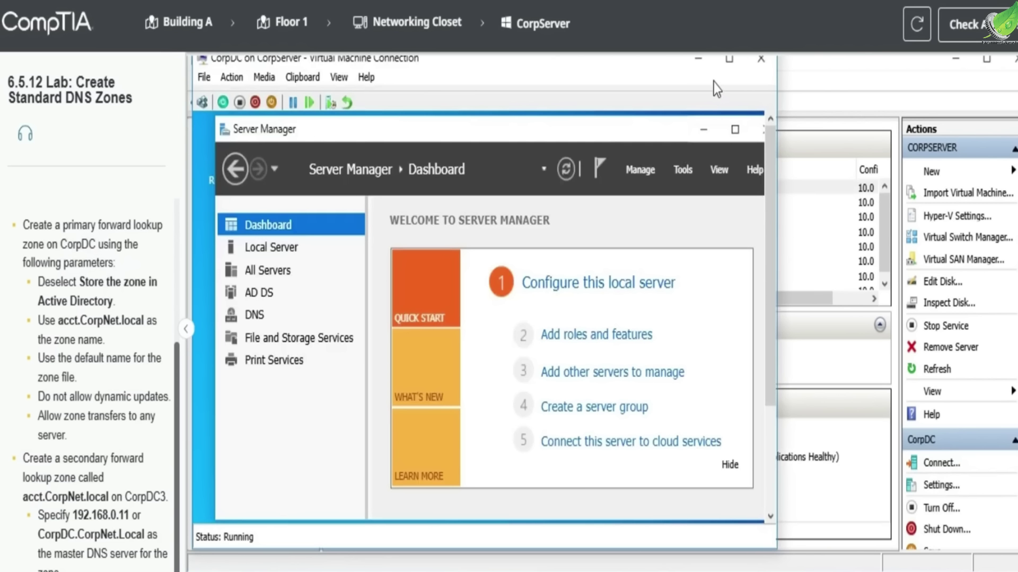
{"action": "left_click", "coordinate": [729, 59]}
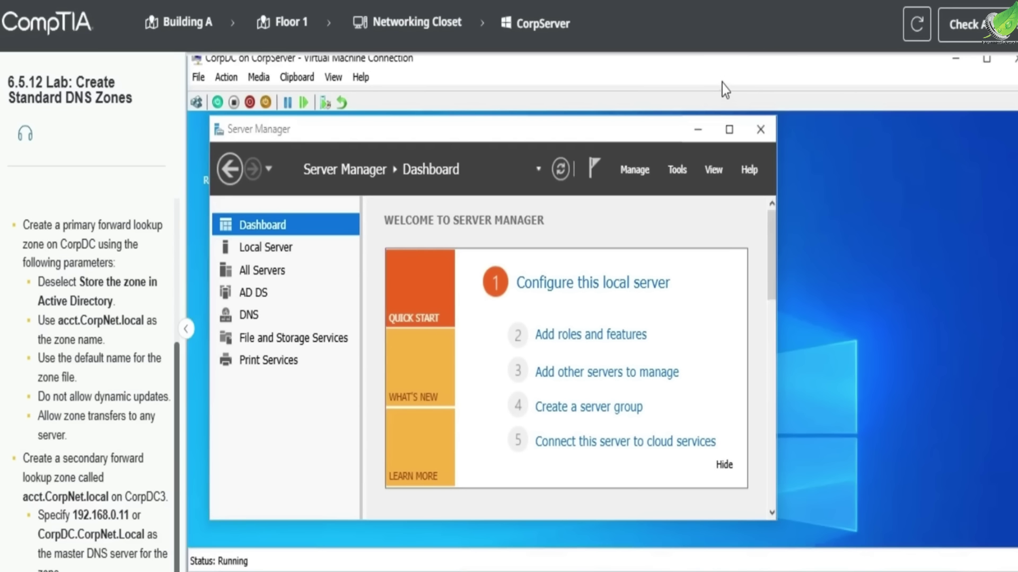
{"action": "left_click", "coordinate": [728, 129]}
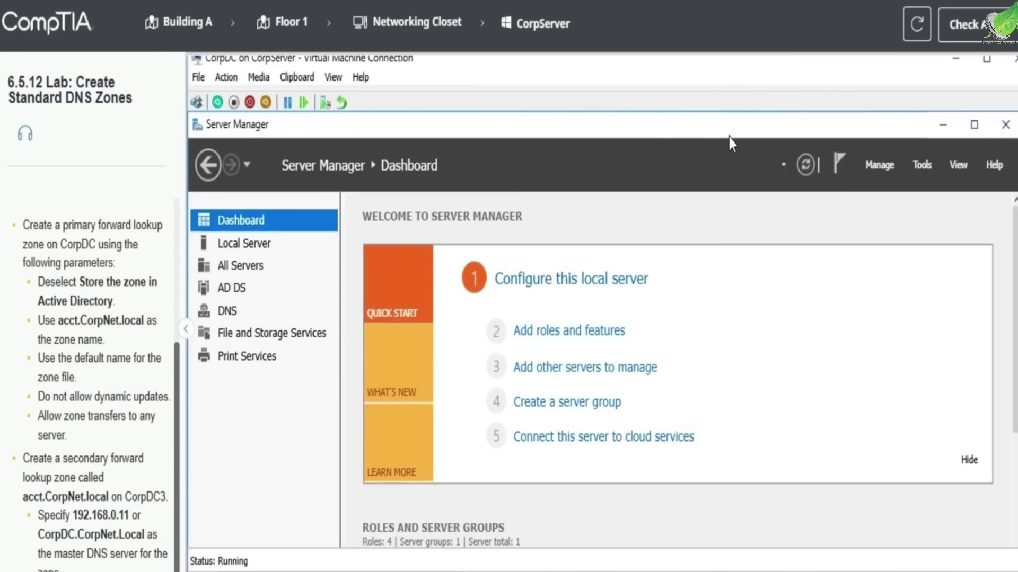
Step: Open DNS Manager on CorpDC in a maximized window and expand the CORPDC server
{"action": "left_click", "coordinate": [909, 170]}
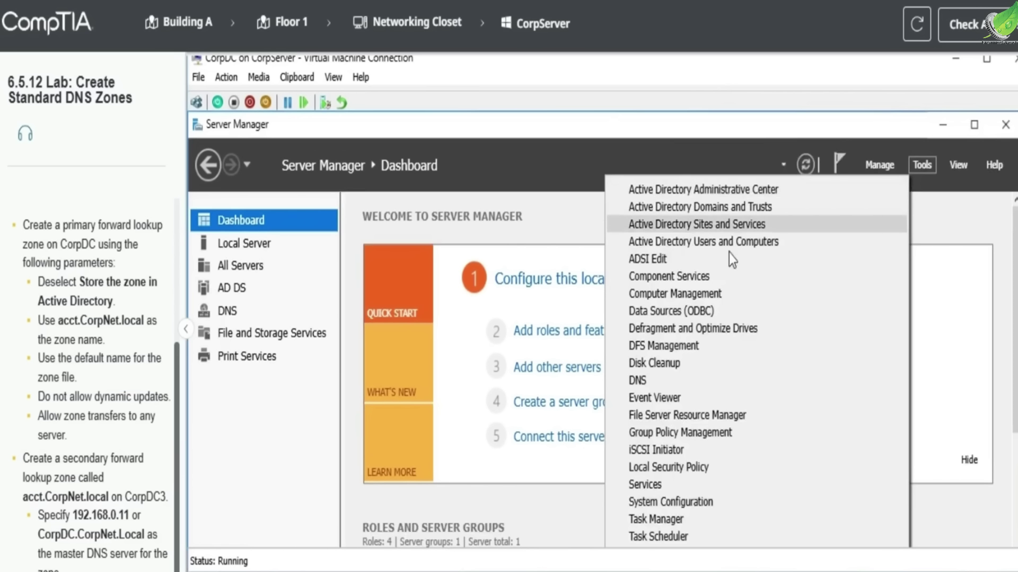
{"action": "left_click", "coordinate": [687, 383]}
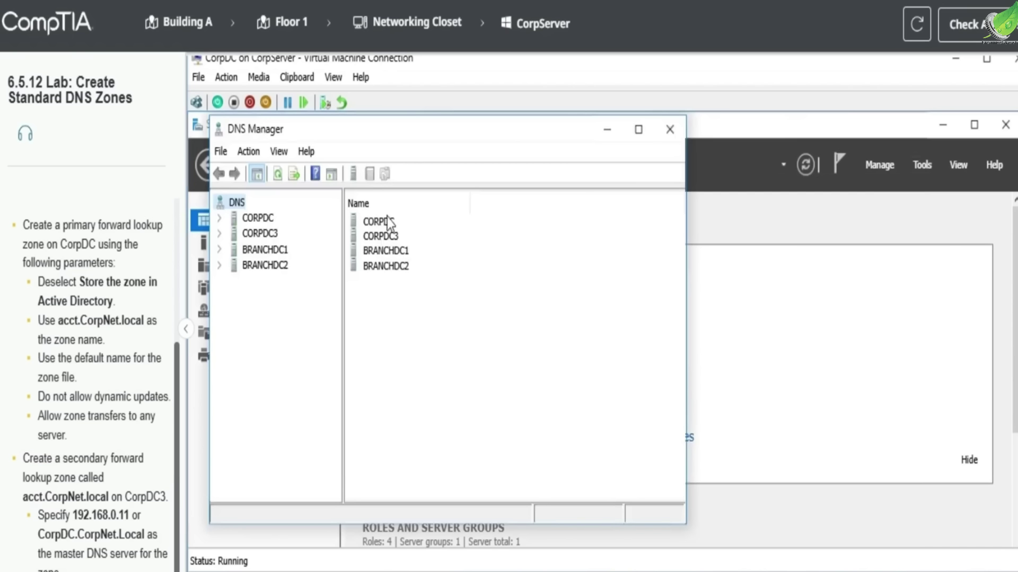
{"action": "left_click", "coordinate": [638, 130]}
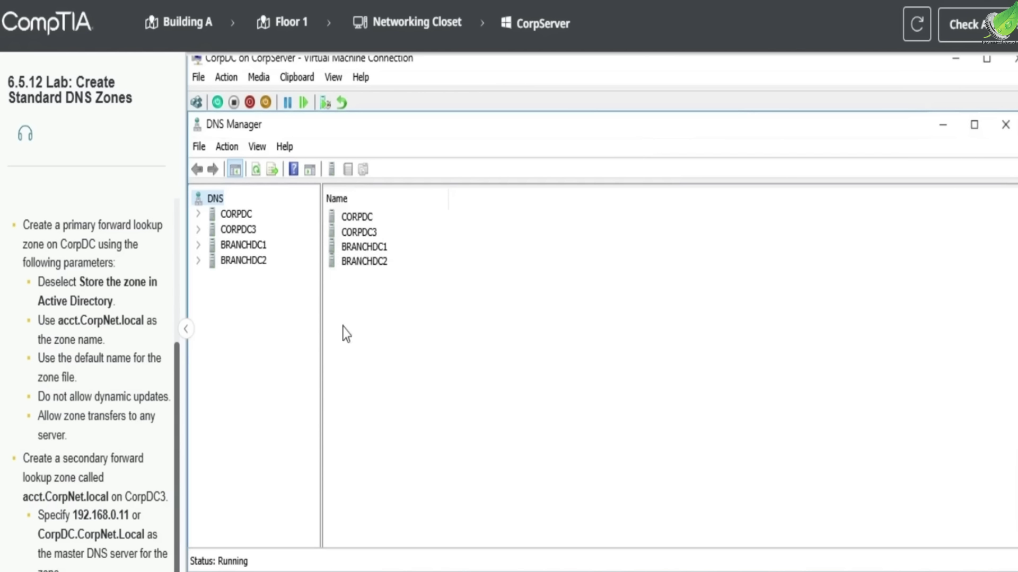
{"action": "double_click", "coordinate": [69, 244]}
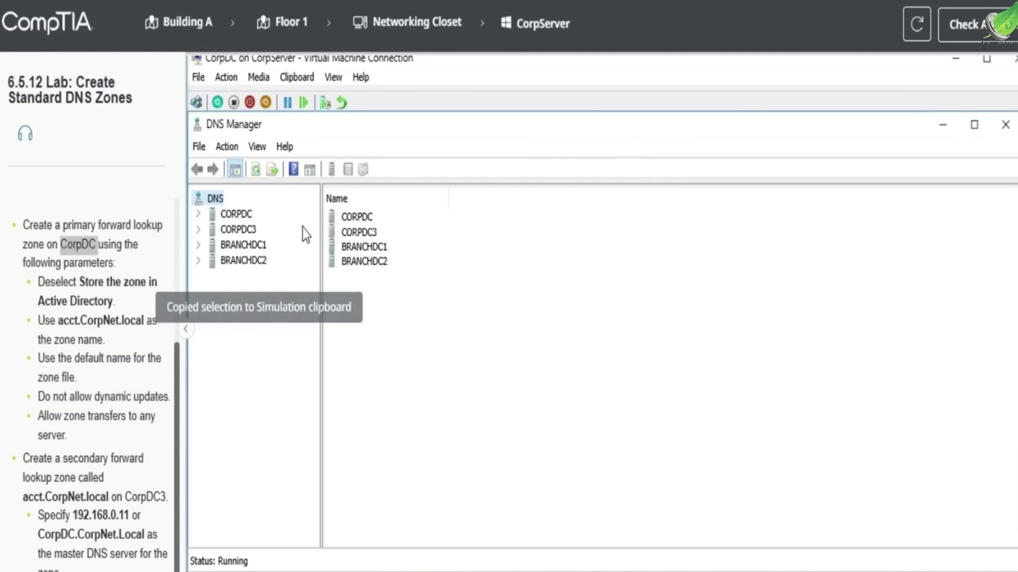
{"action": "double_click", "coordinate": [246, 218]}
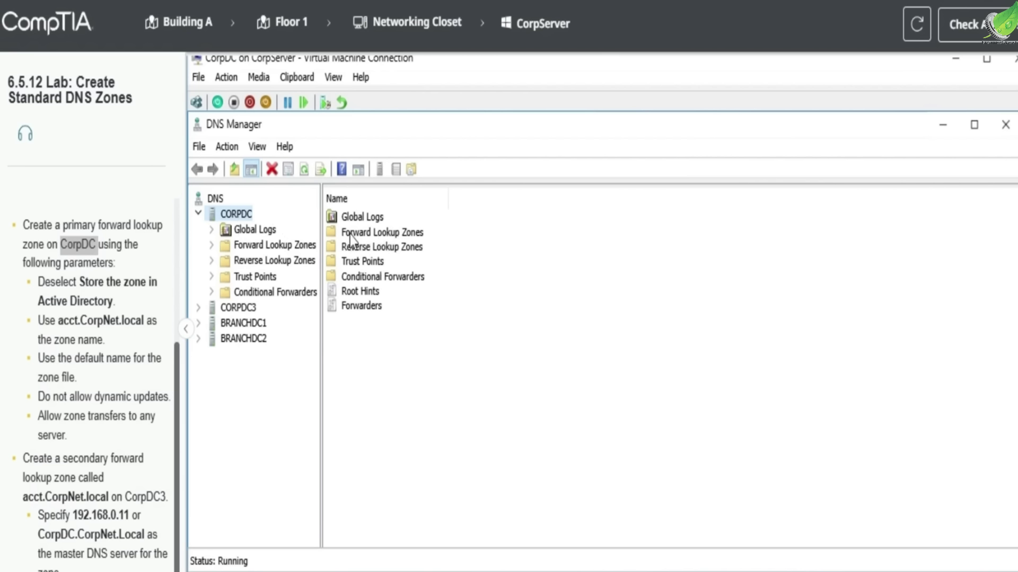
Step: Start a new forward lookup zone on CORPDC as a primary zone that is not stored in Active Directory
{"action": "left_click", "coordinate": [398, 237]}
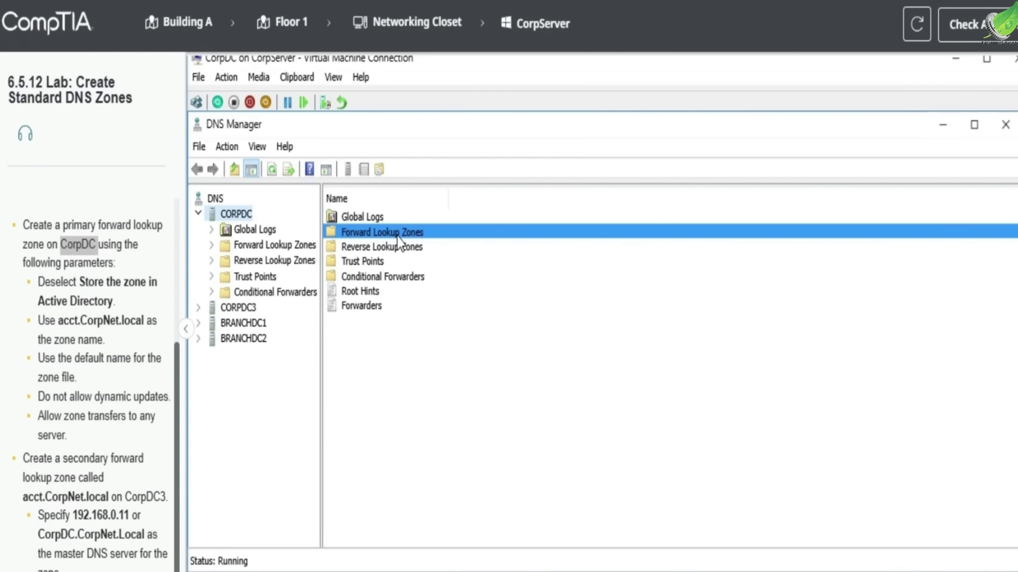
{"action": "right_click", "coordinate": [397, 237]}
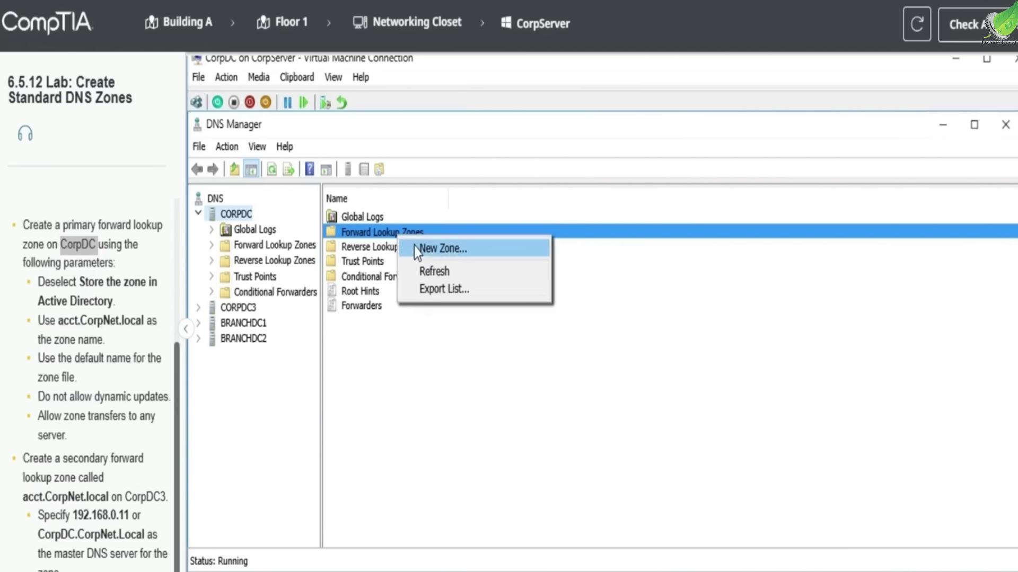
{"action": "left_click", "coordinate": [414, 247]}
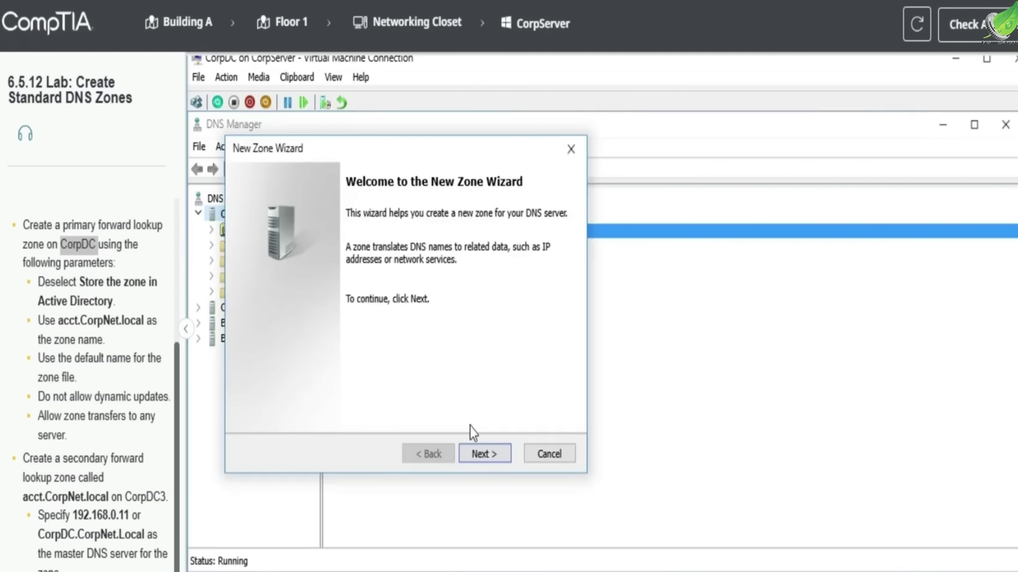
{"action": "left_click", "coordinate": [484, 452]}
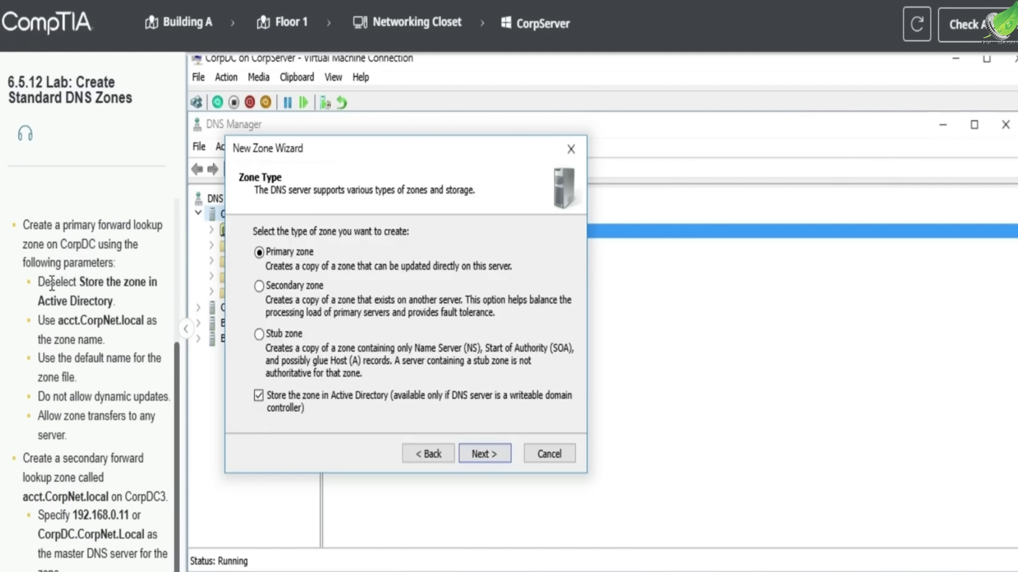
{"action": "left_click_drag", "start_coordinate": [46, 285], "coordinate": [116, 307]}
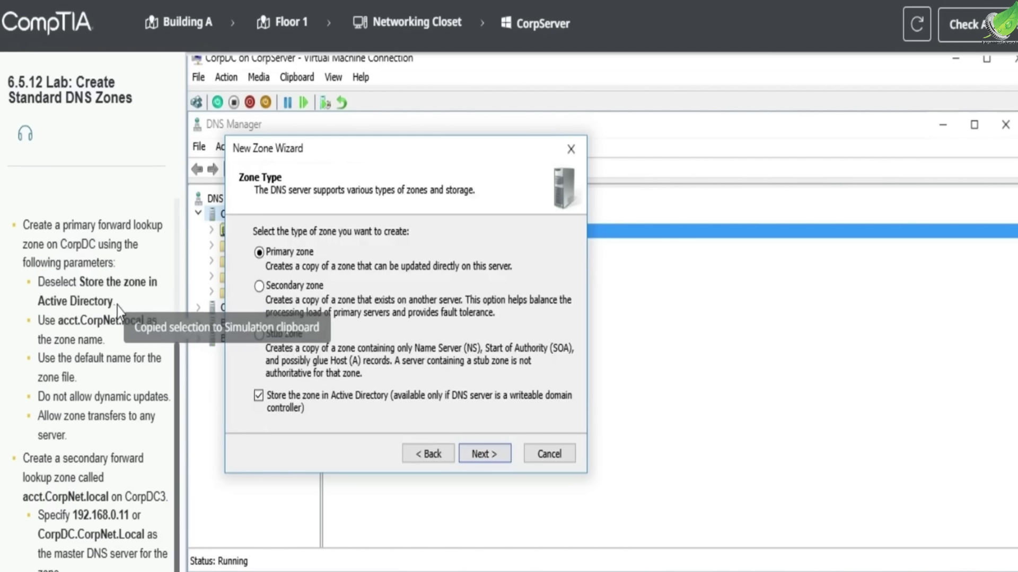
{"action": "left_click", "coordinate": [259, 396]}
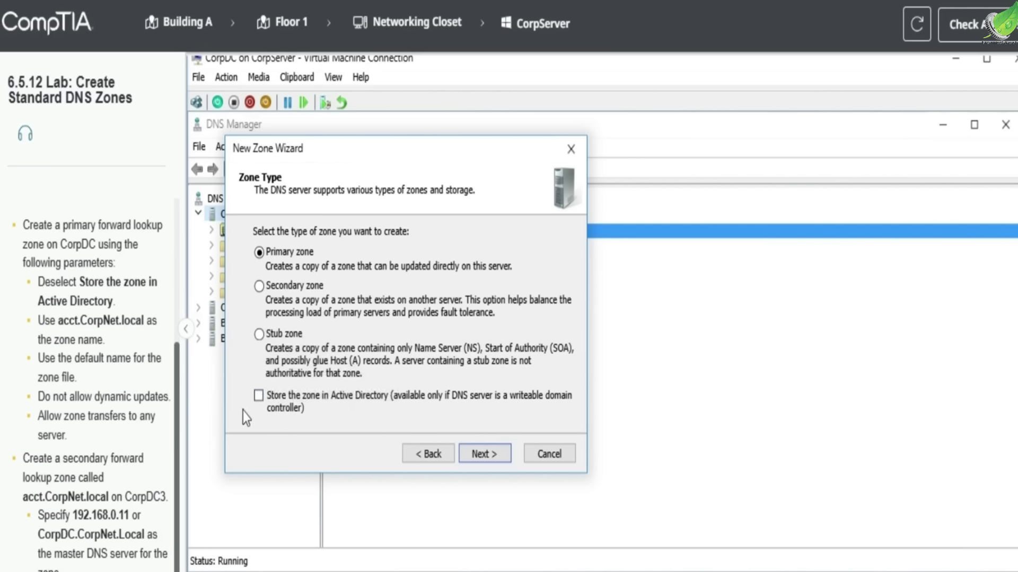
{"action": "left_click", "coordinate": [460, 453]}
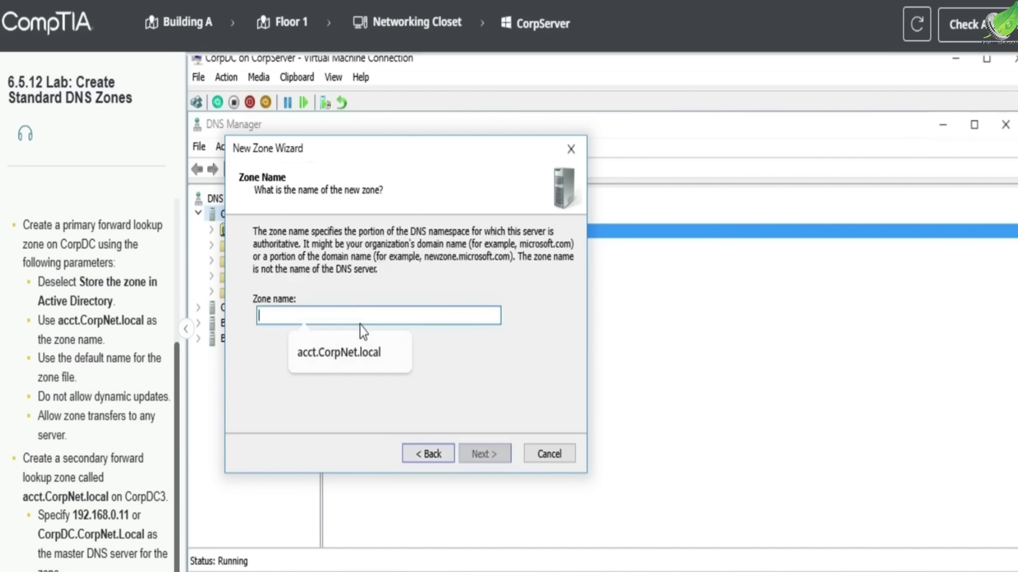
Step: Name the new zone acct.CorpNet.local and accept the default zone file name acct.CorpNet.local.dns
{"action": "type", "text": "ac"}
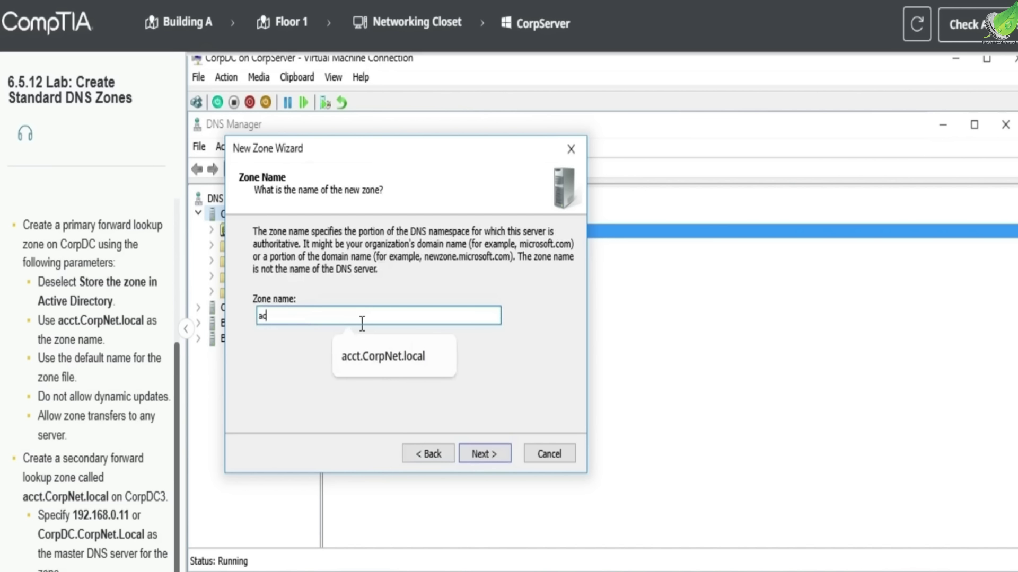
{"action": "type", "text": "ct.CorpNet.local"}
{"action": "key", "text": "Return"}
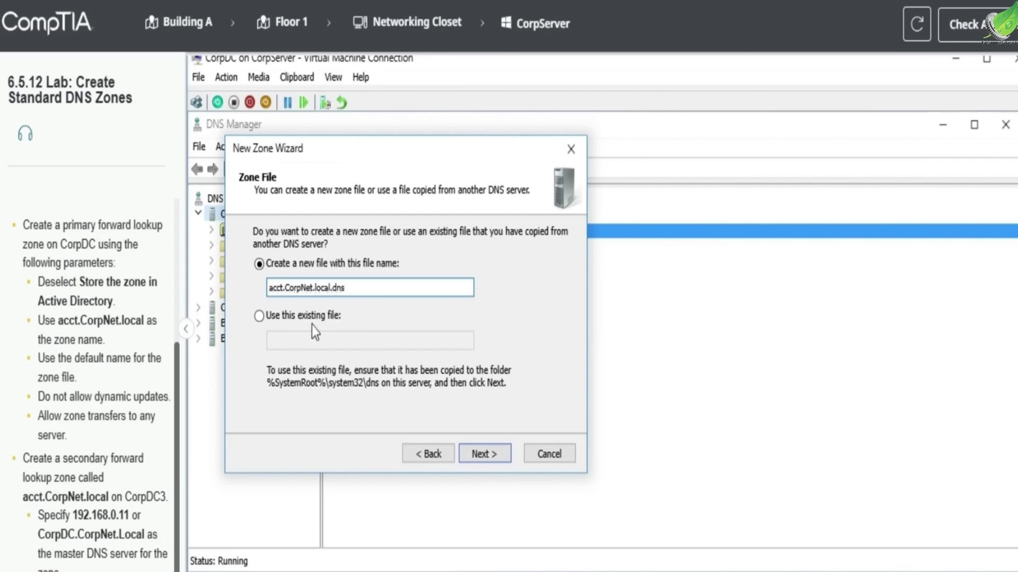
{"action": "left_click_drag", "start_coordinate": [55, 358], "coordinate": [128, 361]}
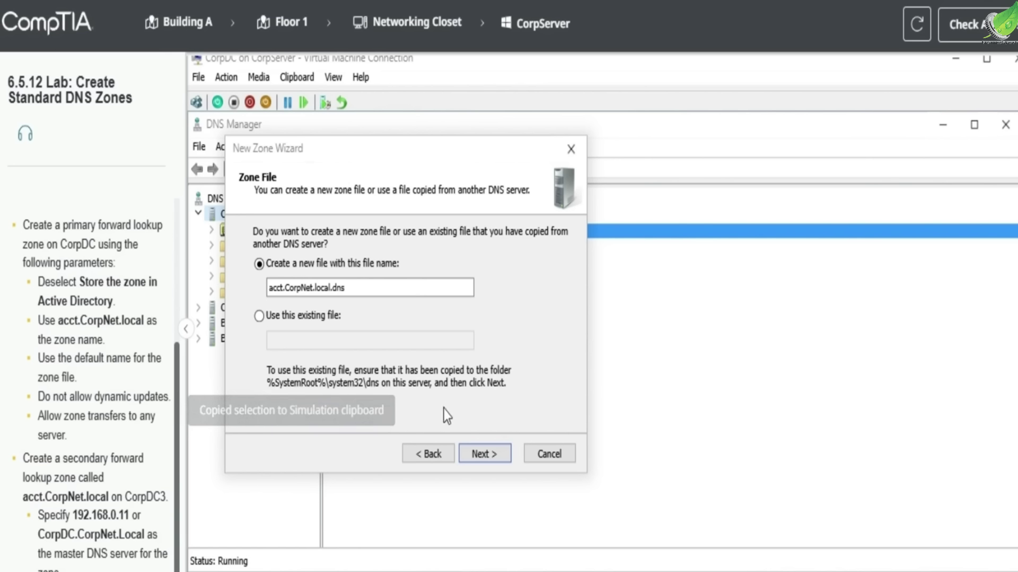
{"action": "left_click", "coordinate": [483, 454]}
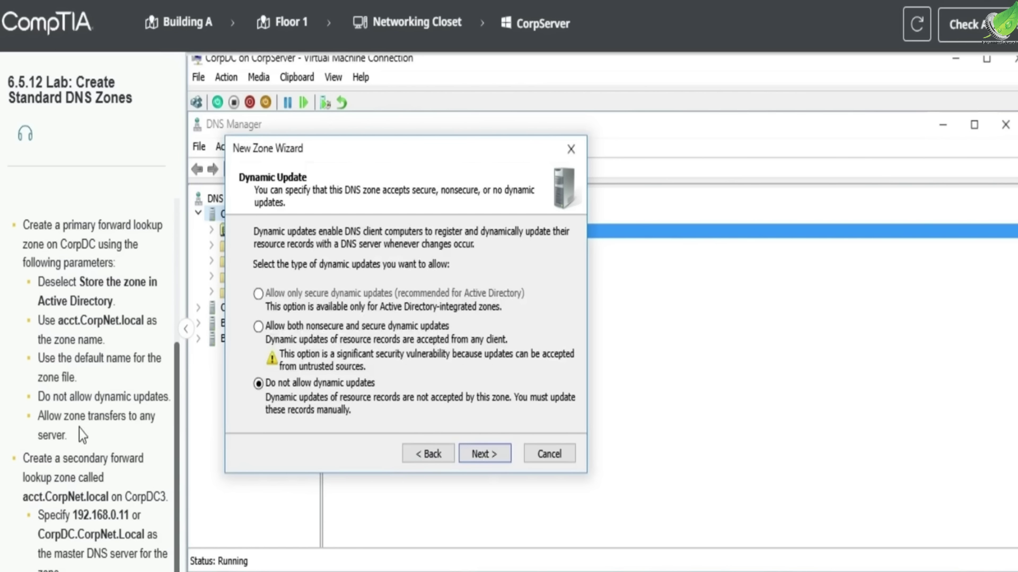
Step: Keep dynamic updates disallowed for the new acct.CorpNet.local primary zone and finish creating it
{"action": "left_click_drag", "start_coordinate": [57, 402], "coordinate": [162, 398]}
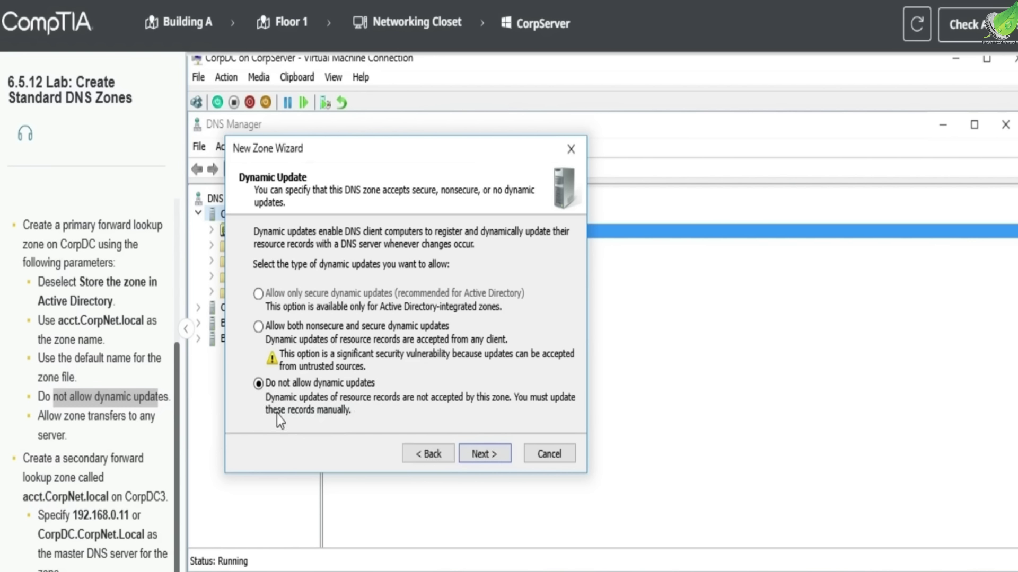
{"action": "left_click", "coordinate": [479, 454]}
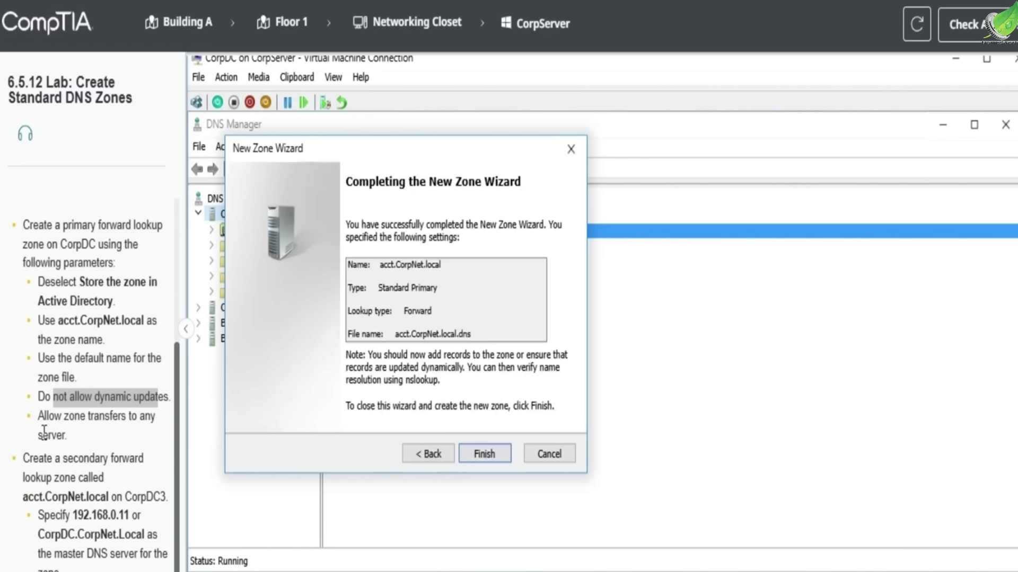
{"action": "left_click_drag", "start_coordinate": [35, 424], "coordinate": [158, 423]}
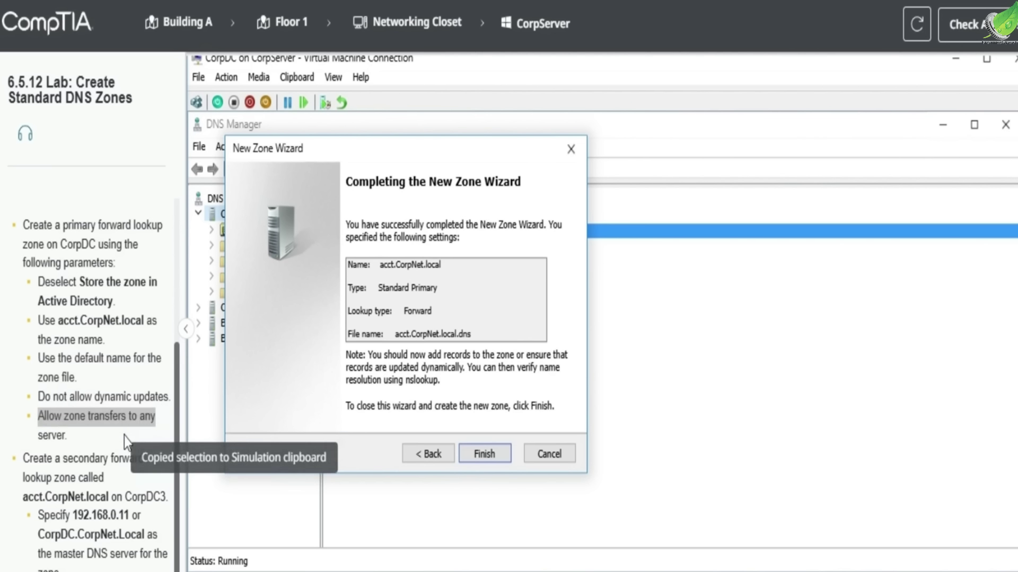
{"action": "left_click", "coordinate": [491, 459]}
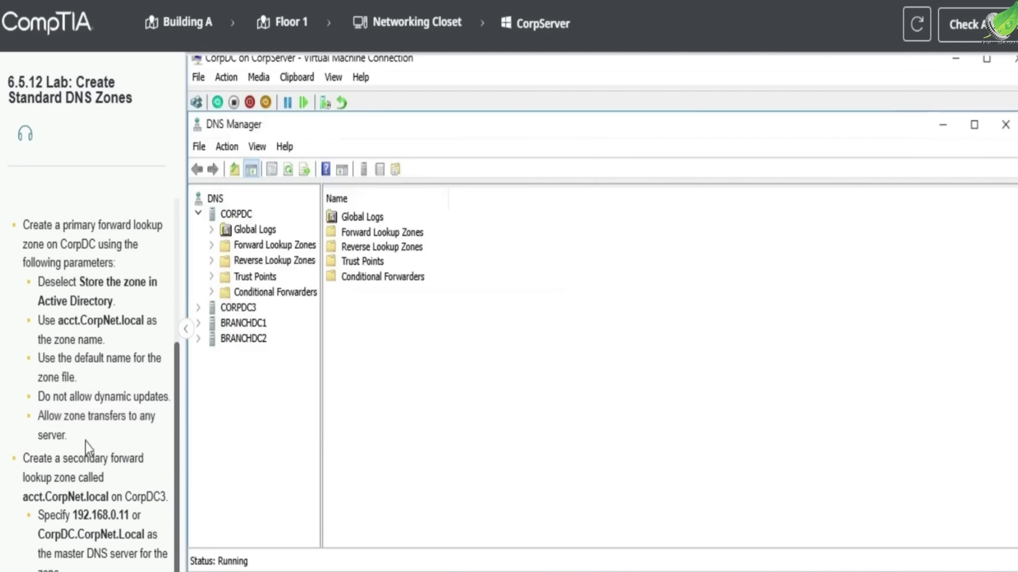
Step: Open the zone transfer settings of the acct.CorpNet.local forward lookup zone on CORPDC
{"action": "left_click_drag", "start_coordinate": [35, 422], "coordinate": [69, 440]}
{"action": "left_click", "coordinate": [201, 215]}
{"action": "left_click", "coordinate": [202, 215]}
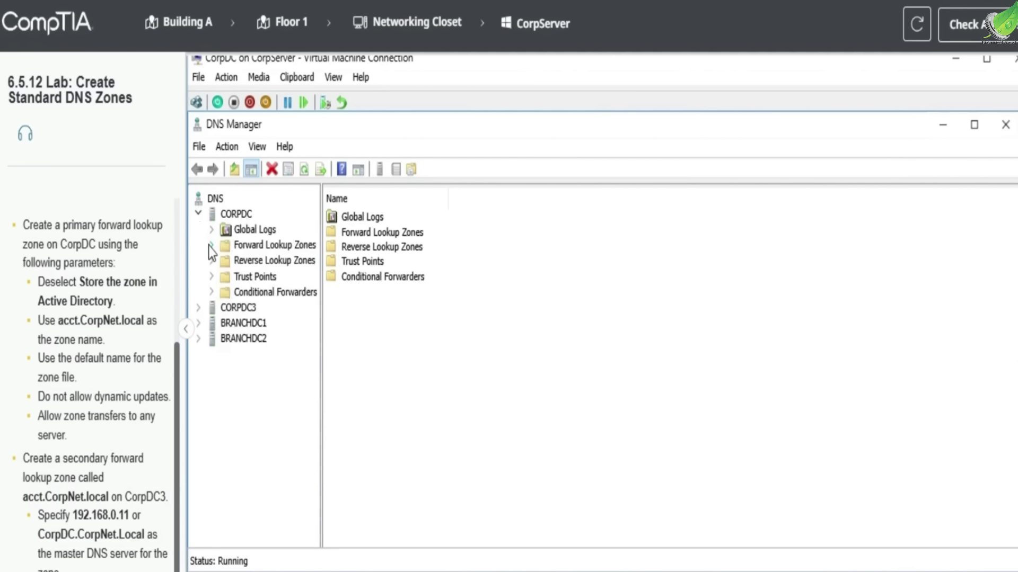
{"action": "left_click", "coordinate": [211, 246]}
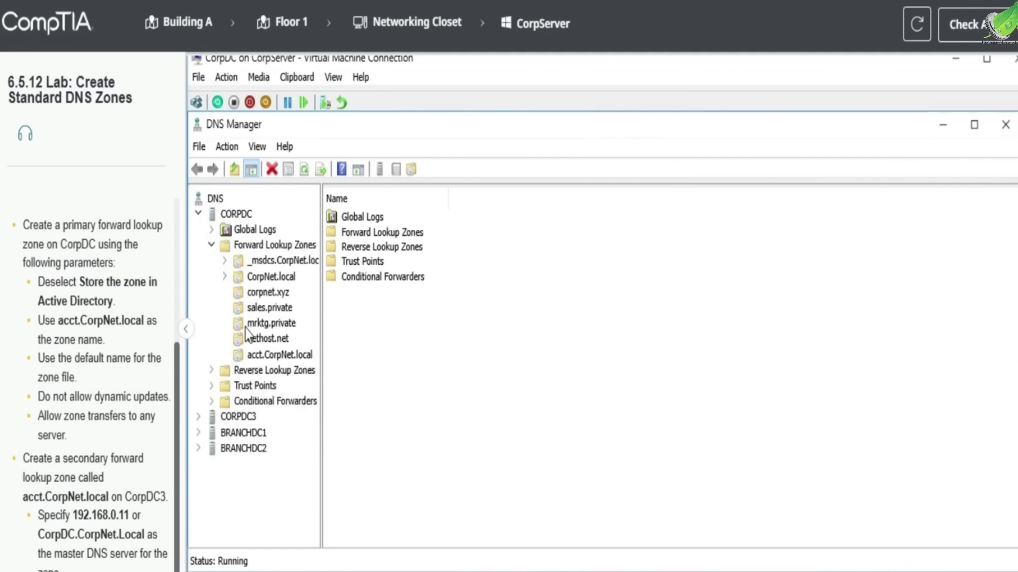
{"action": "left_click", "coordinate": [254, 357]}
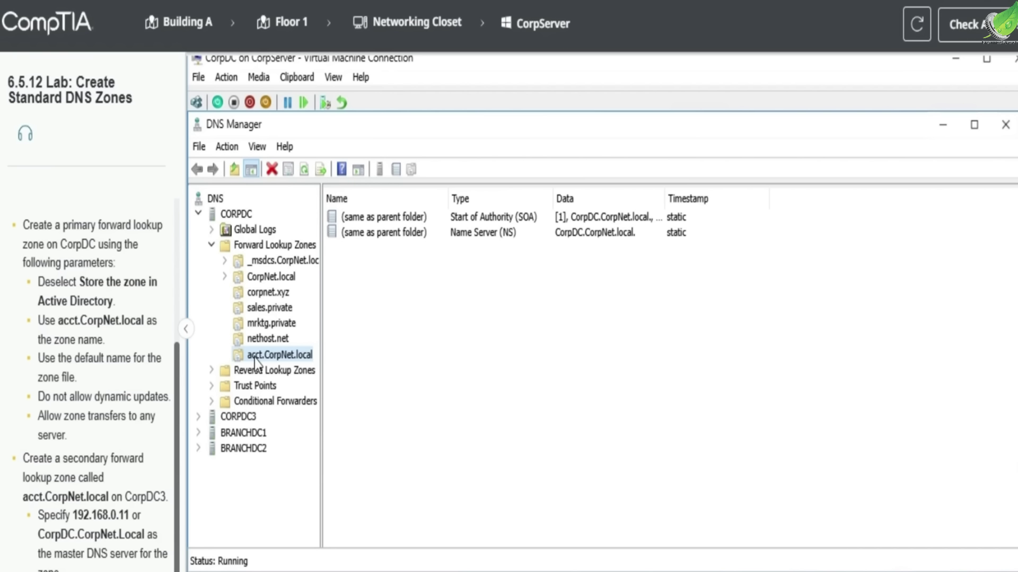
{"action": "right_click", "coordinate": [254, 359]}
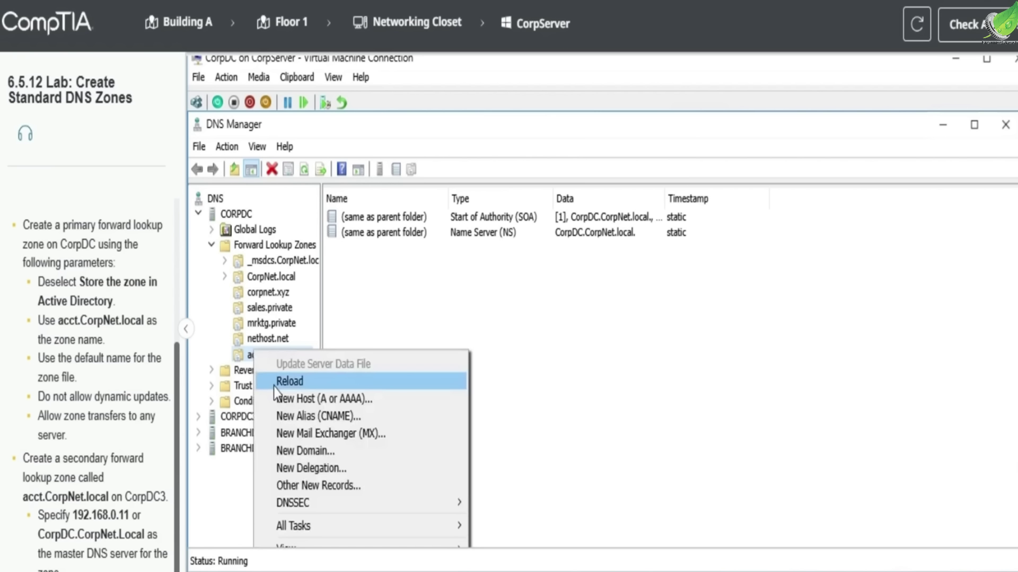
{"action": "scroll", "coordinate": [273, 387], "scroll_direction": "down", "scroll_amount": 2}
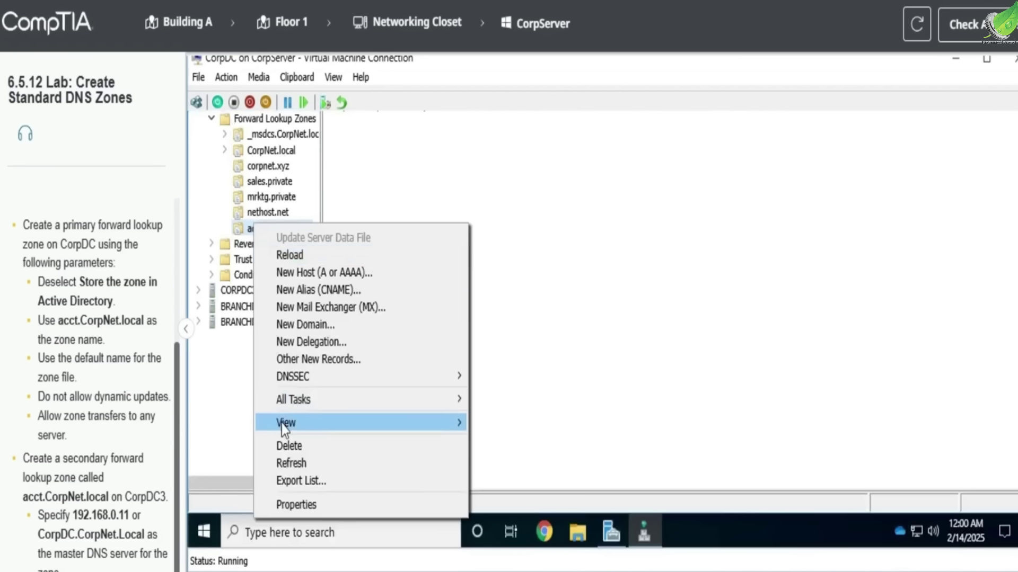
{"action": "left_click", "coordinate": [315, 503]}
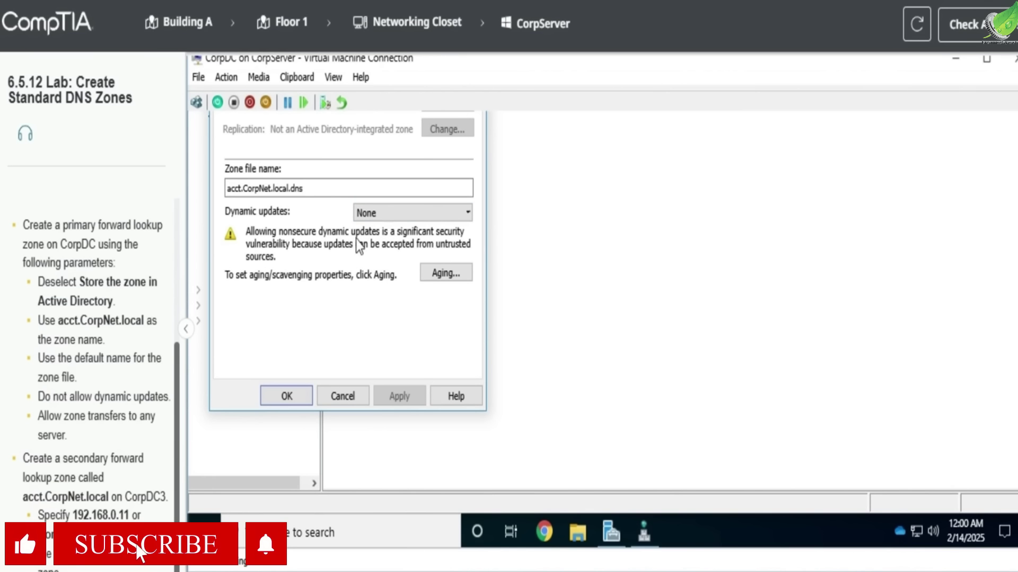
{"action": "scroll", "coordinate": [357, 242], "scroll_direction": "up", "scroll_amount": 2}
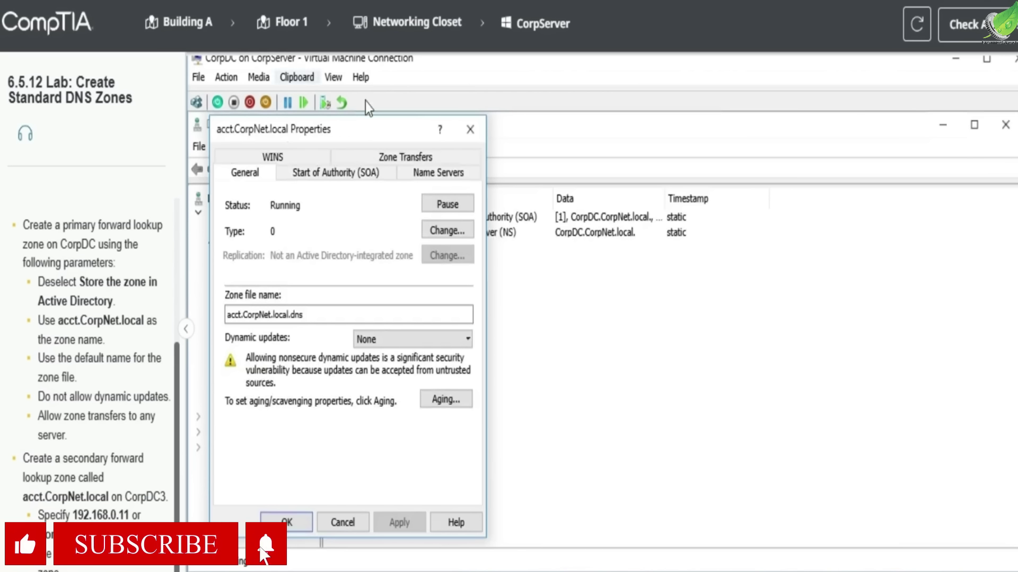
{"action": "left_click", "coordinate": [387, 158]}
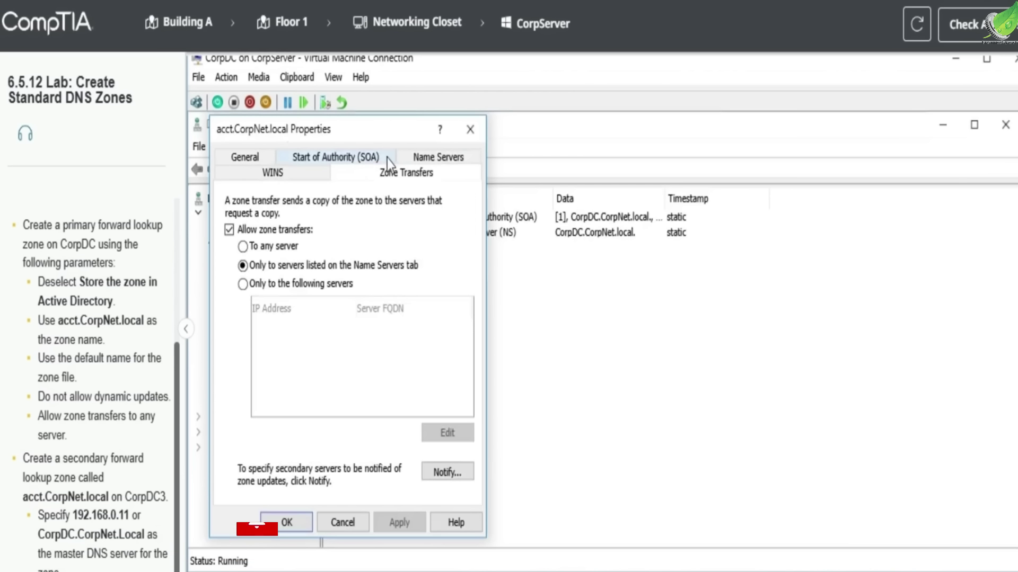
Step: Allow zone transfers to any server for acct.CorpNet.local, then apply the change and close the zone's properties
{"action": "left_click_drag", "start_coordinate": [86, 342], "coordinate": [127, 445]}
{"action": "left_click", "coordinate": [76, 416]}
{"action": "left_click", "coordinate": [56, 417]}
{"action": "left_click", "coordinate": [134, 433]}
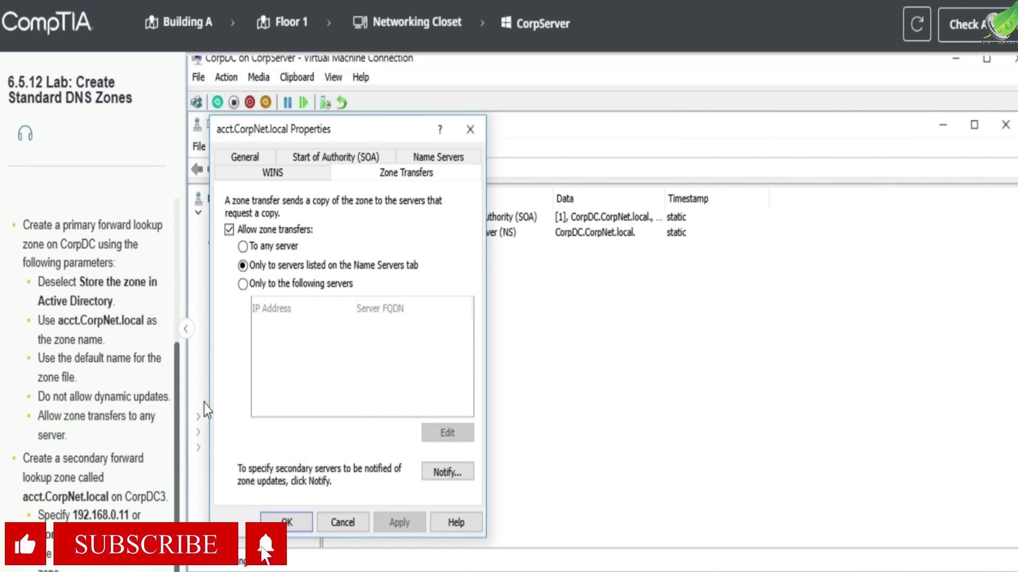
{"action": "left_click", "coordinate": [294, 250]}
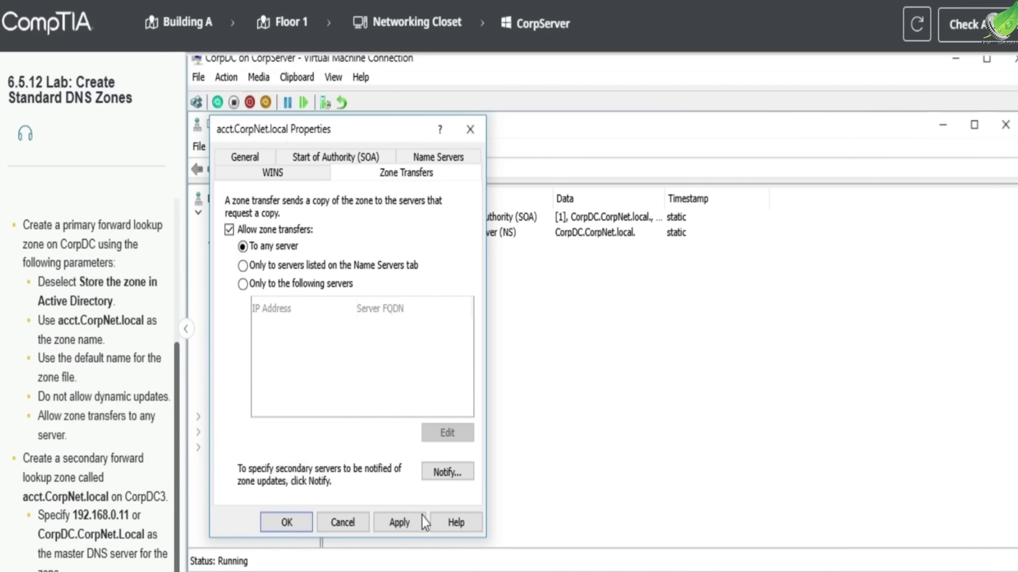
{"action": "left_click", "coordinate": [410, 523]}
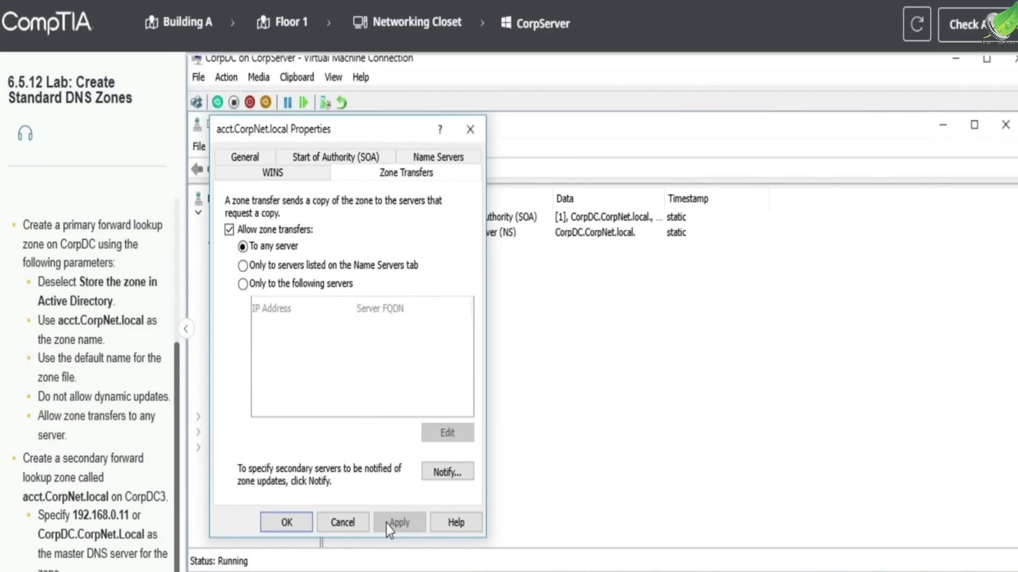
{"action": "left_click", "coordinate": [300, 527]}
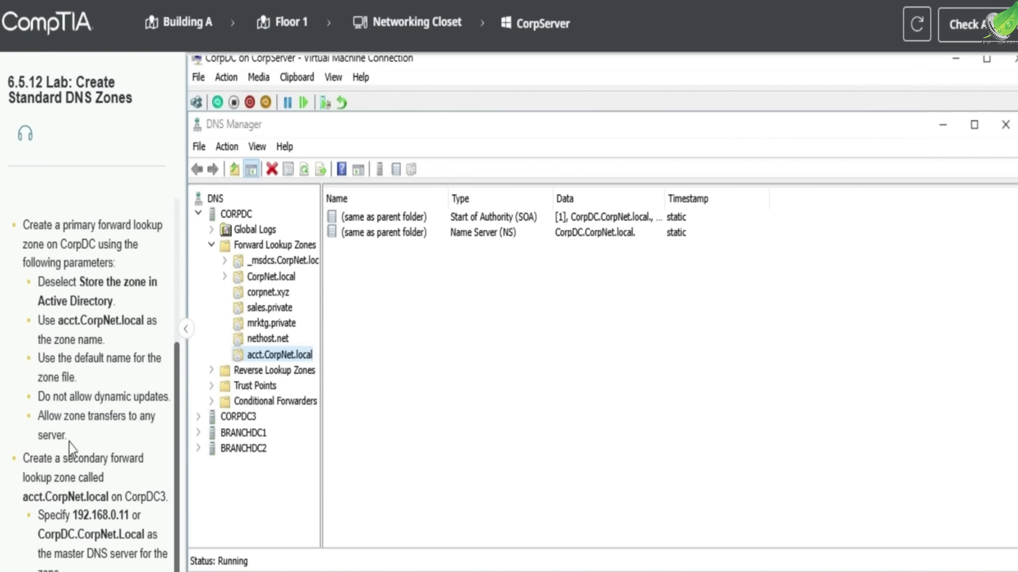
Step: Collapse the CORPDC server in the DNS tree and expand CORPDC3
{"action": "left_click_drag", "start_coordinate": [23, 459], "coordinate": [96, 459]}
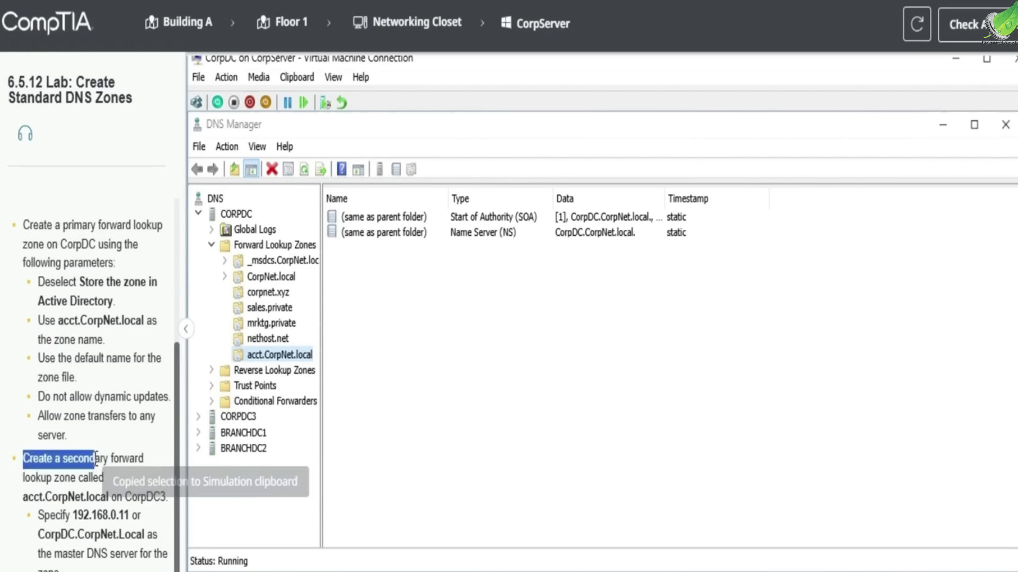
{"action": "left_click", "coordinate": [111, 463]}
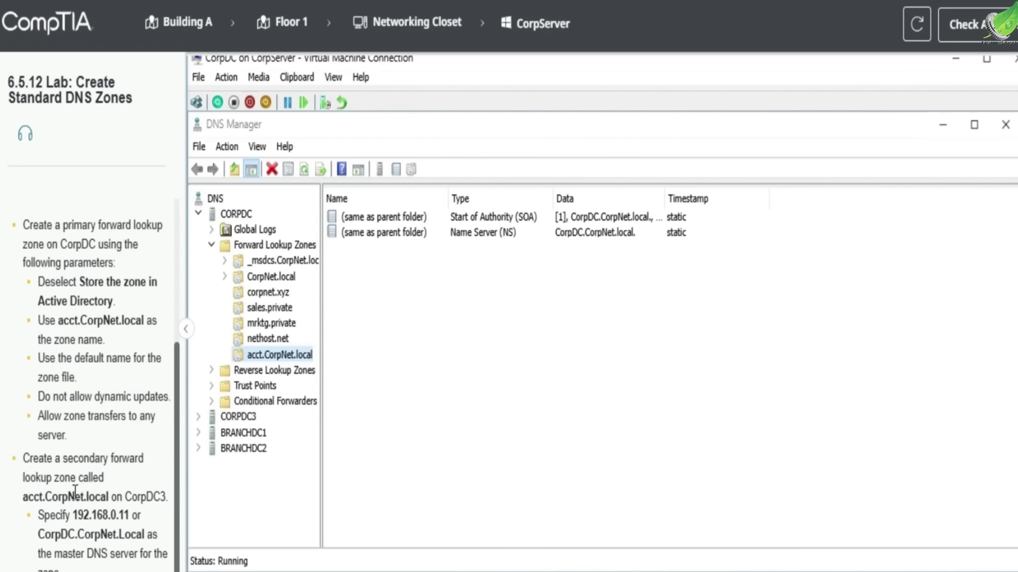
{"action": "double_click", "coordinate": [148, 497]}
{"action": "left_click", "coordinate": [213, 245]}
{"action": "left_click", "coordinate": [212, 231]}
{"action": "left_click", "coordinate": [212, 231]}
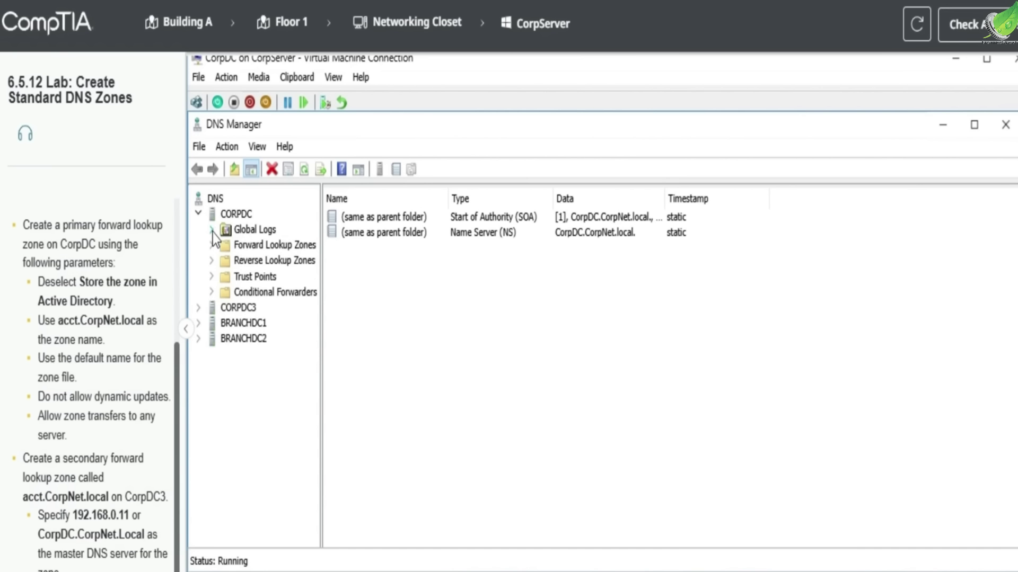
{"action": "left_click", "coordinate": [198, 213]}
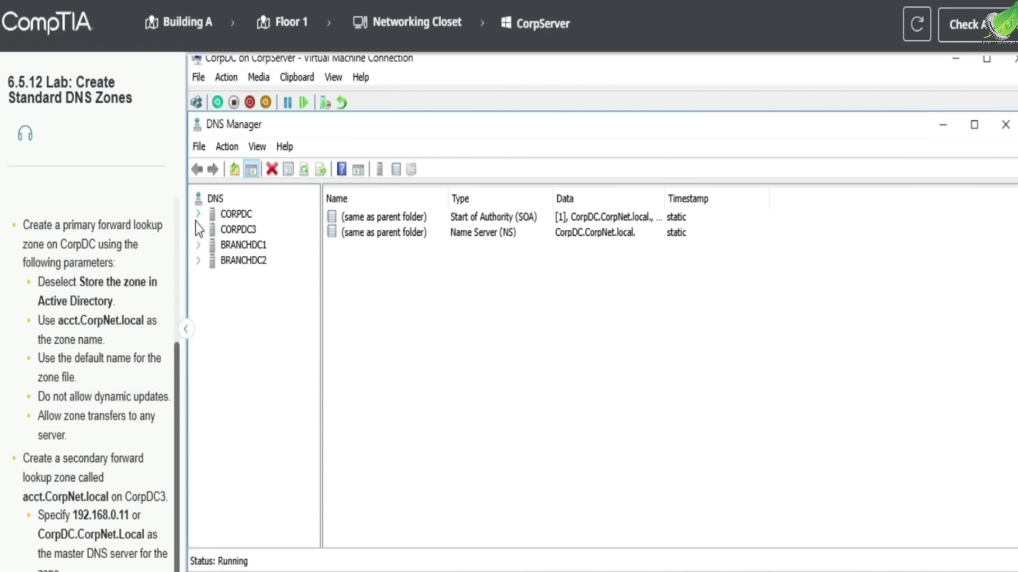
{"action": "left_click", "coordinate": [202, 233]}
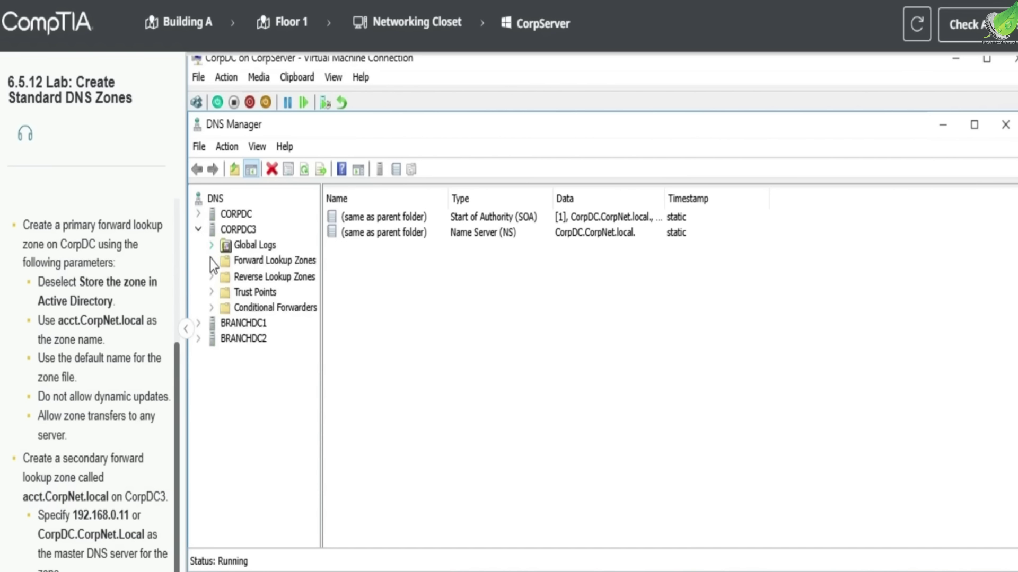
Step: Start a new forward lookup zone on CORPDC3 and set its type to secondary zone
{"action": "left_click", "coordinate": [233, 264]}
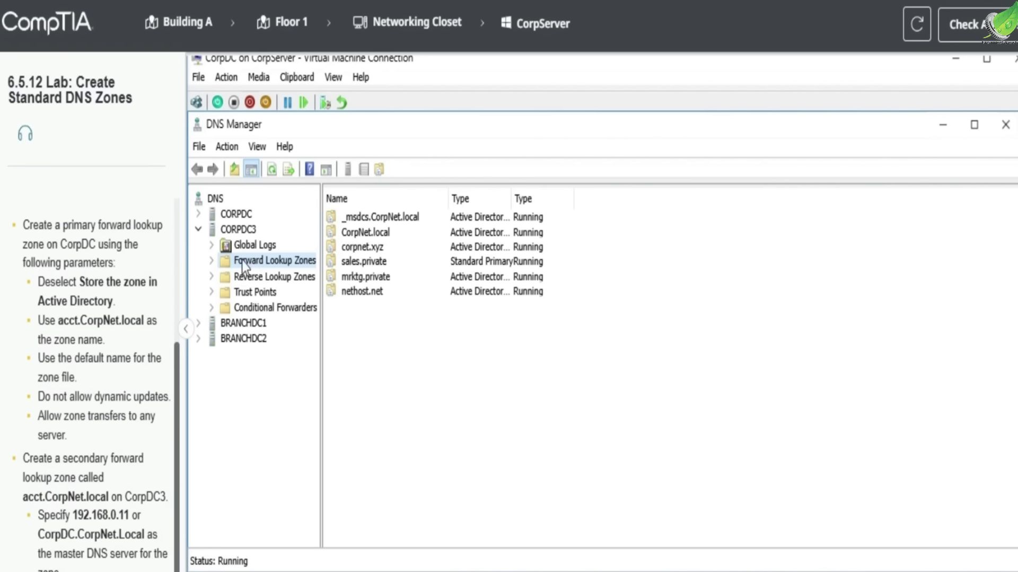
{"action": "right_click", "coordinate": [240, 263]}
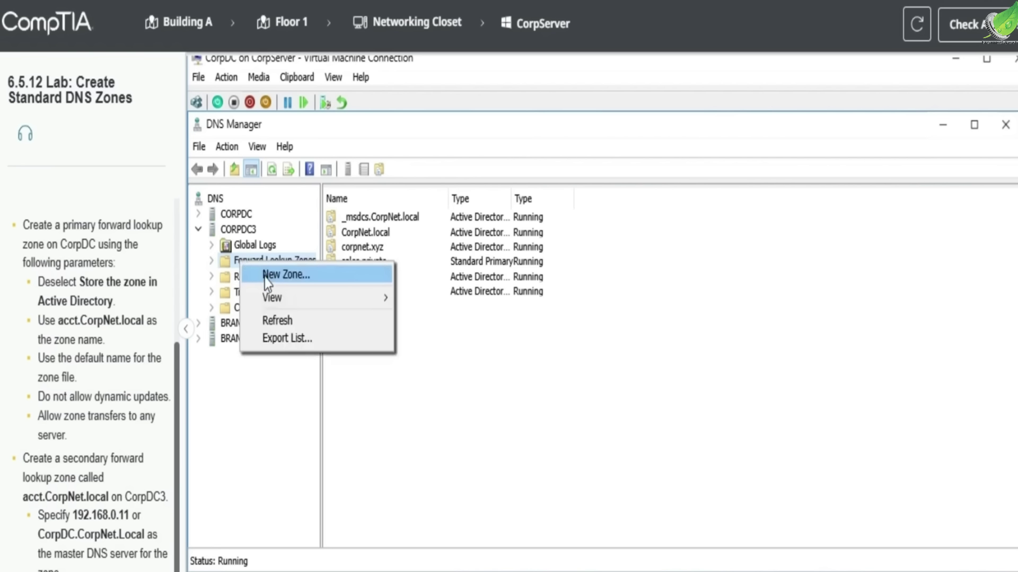
{"action": "left_click", "coordinate": [266, 277]}
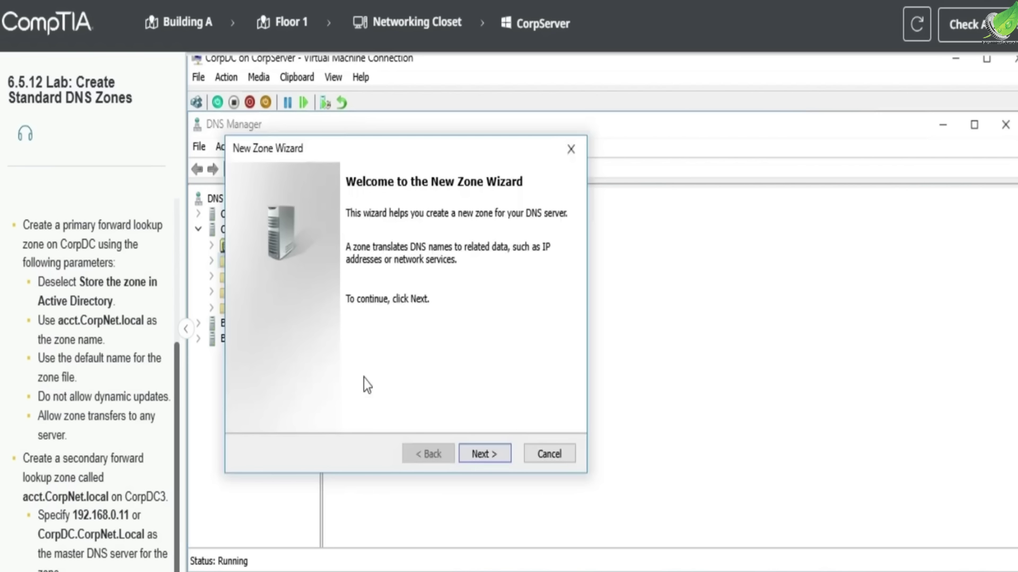
{"action": "left_click", "coordinate": [485, 455]}
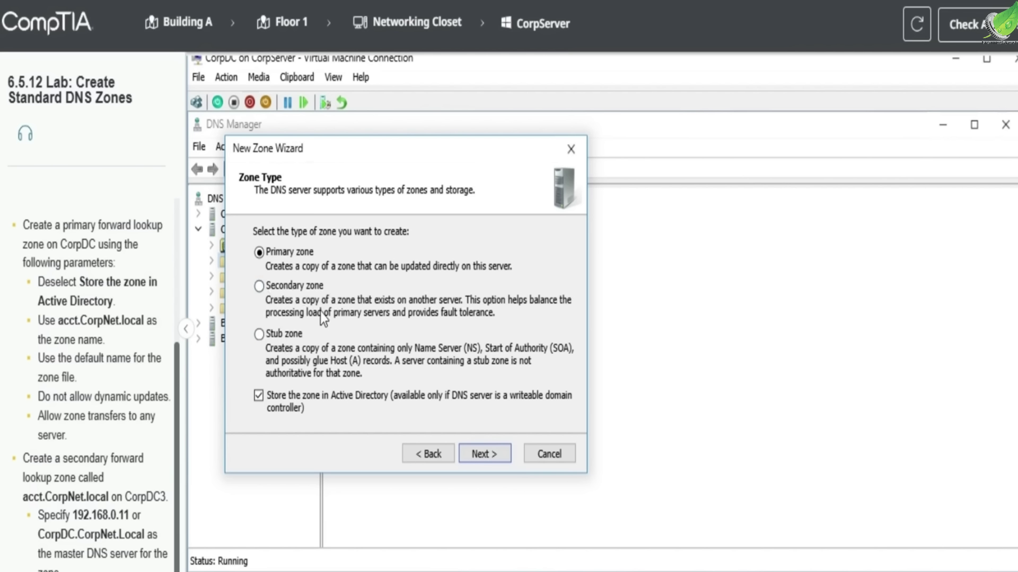
{"action": "left_click", "coordinate": [260, 286]}
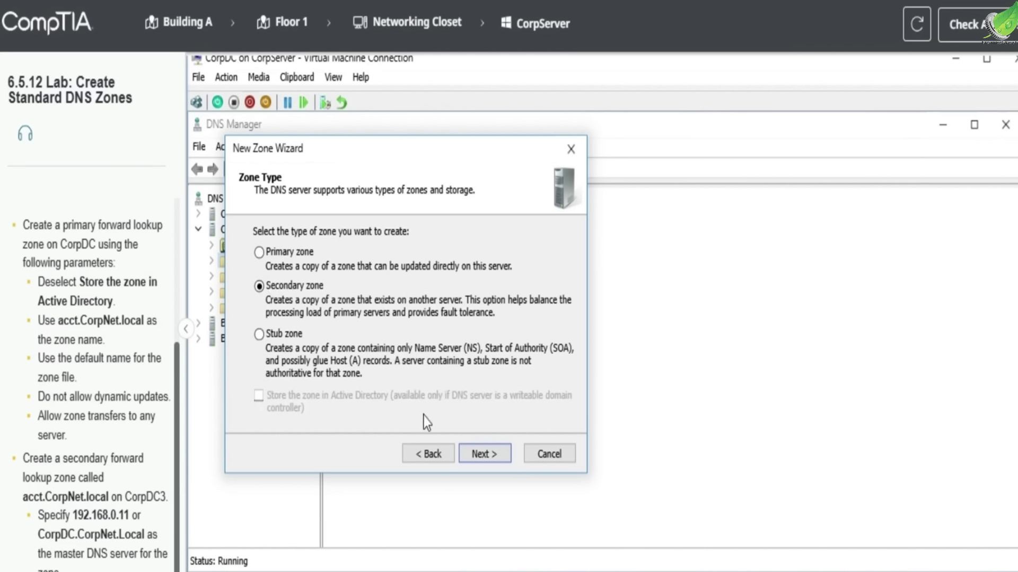
{"action": "left_click", "coordinate": [484, 454]}
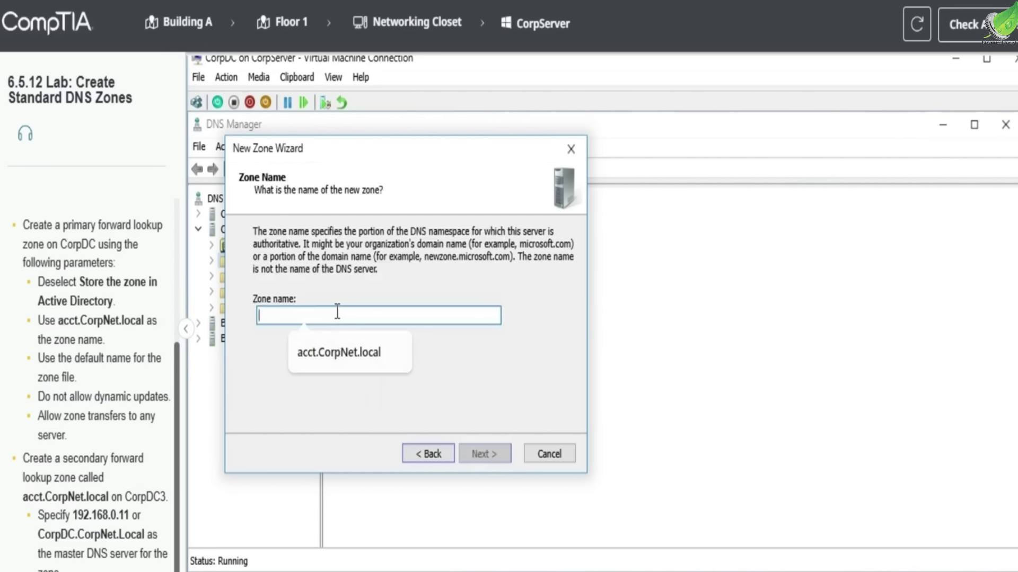
Step: Name the secondary zone acct.CorpNet.local and continue to its master DNS servers
{"action": "type", "text": "acct.C"}
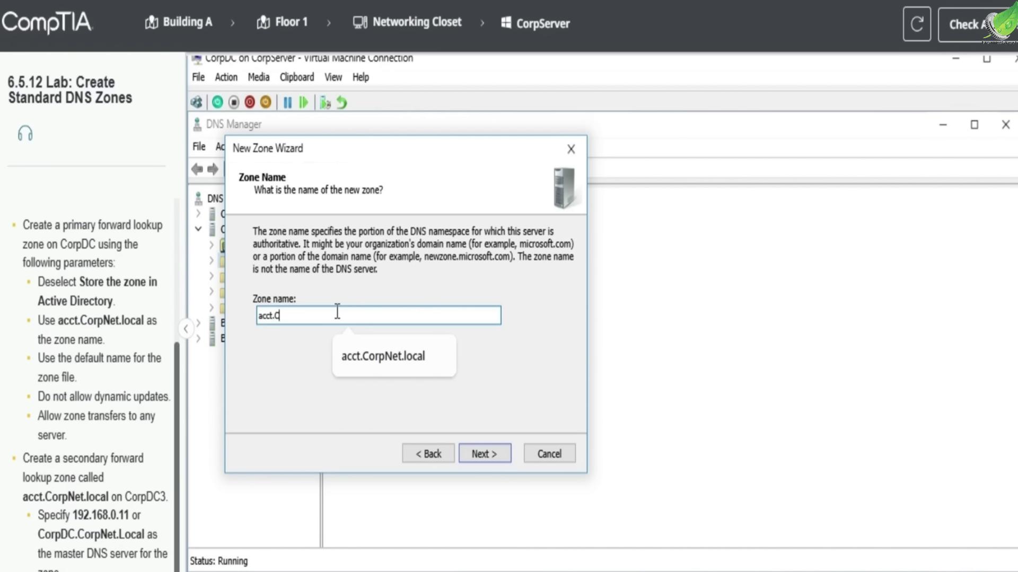
{"action": "type", "text": "orpNet.local"}
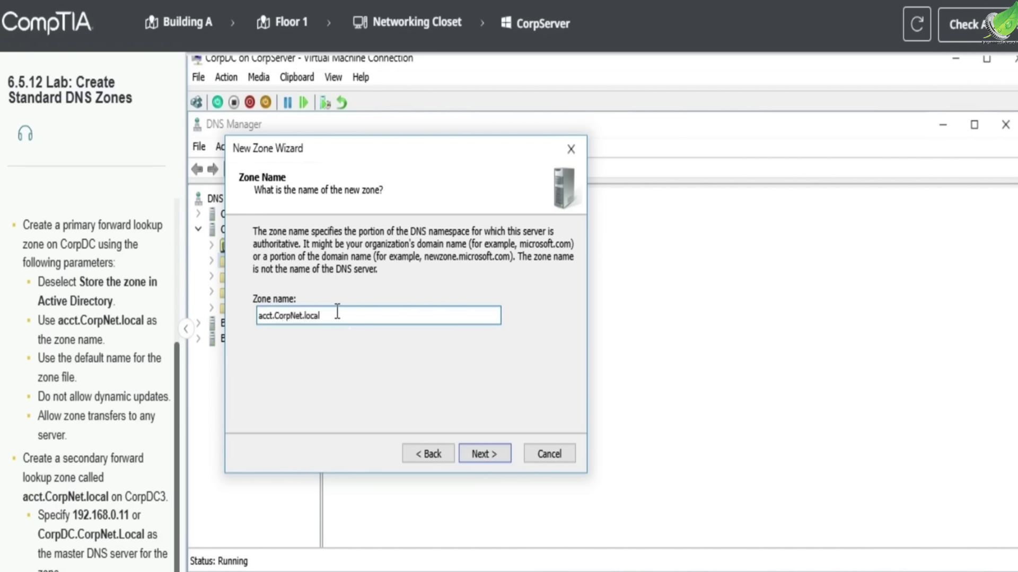
{"action": "key", "text": "Return"}
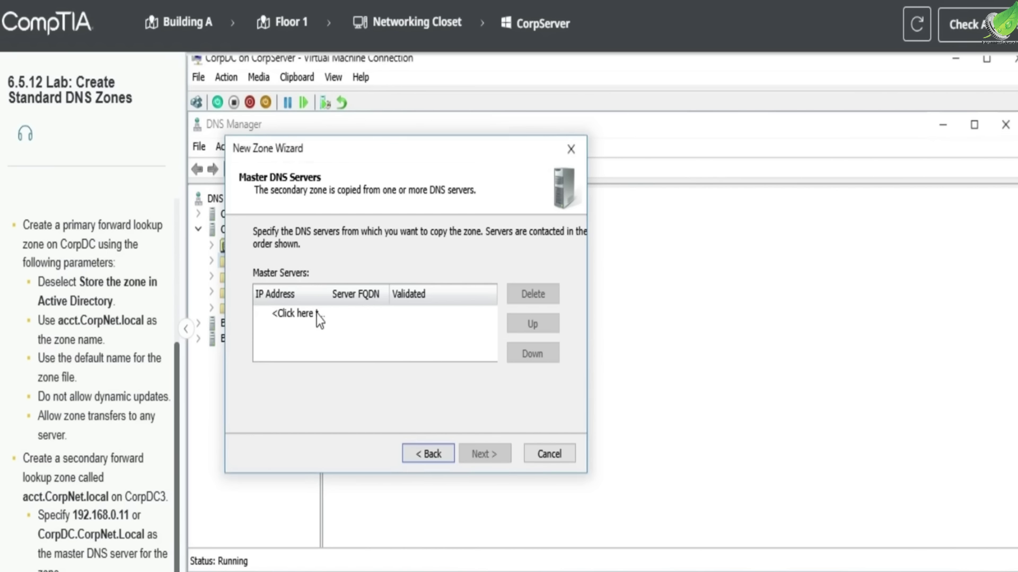
Step: Add 192.168.0.11 as the master DNS server for the secondary zone
{"action": "left_click", "coordinate": [317, 313]}
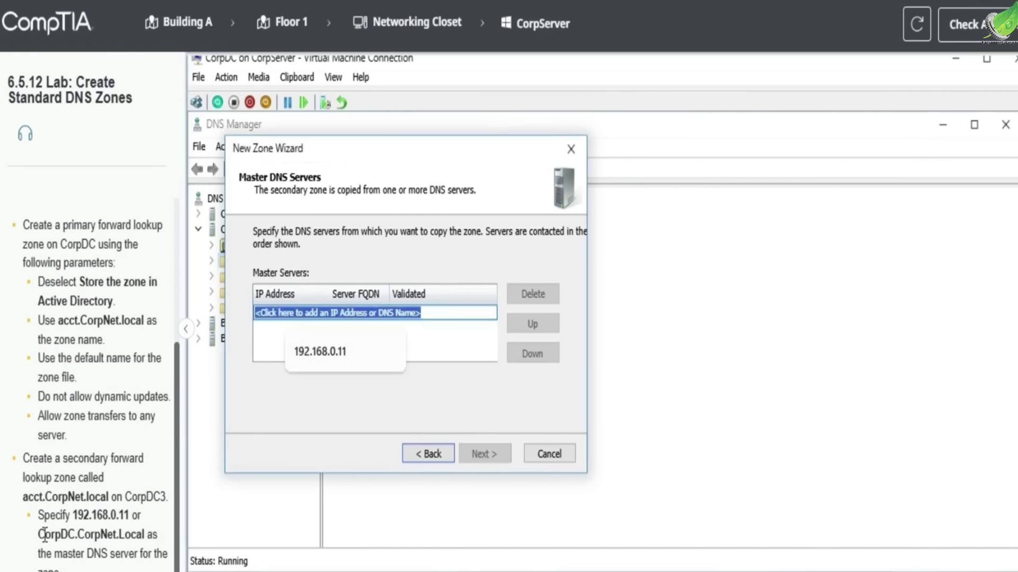
{"action": "left_click_drag", "start_coordinate": [71, 515], "coordinate": [142, 515]}
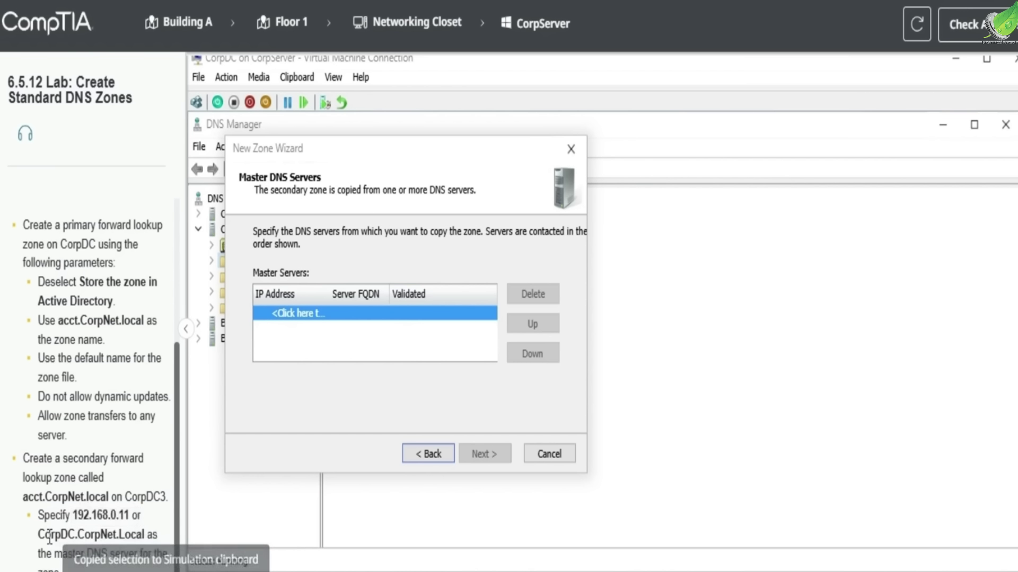
{"action": "left_click_drag", "start_coordinate": [37, 534], "coordinate": [142, 544]}
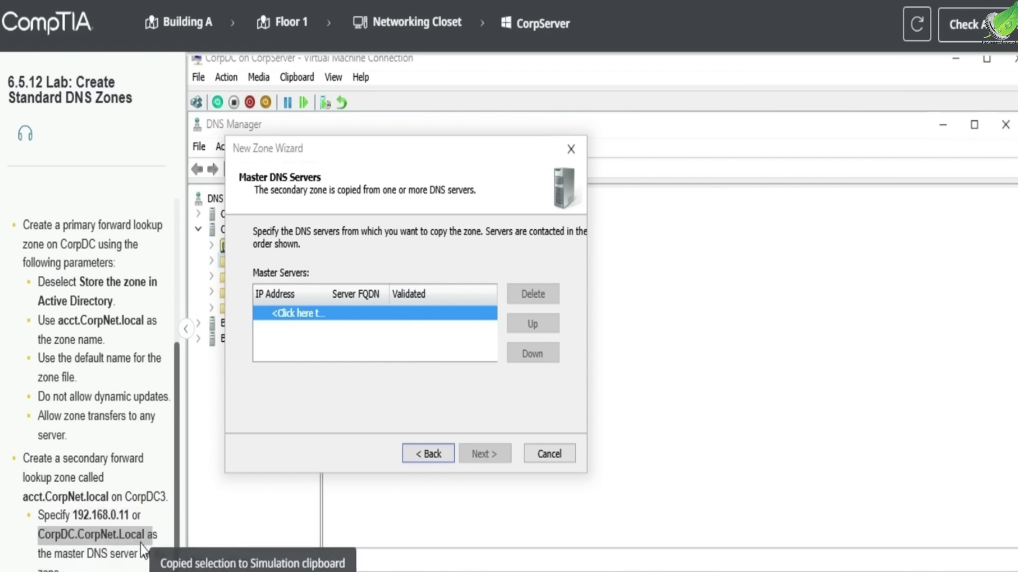
{"action": "left_click", "coordinate": [324, 320]}
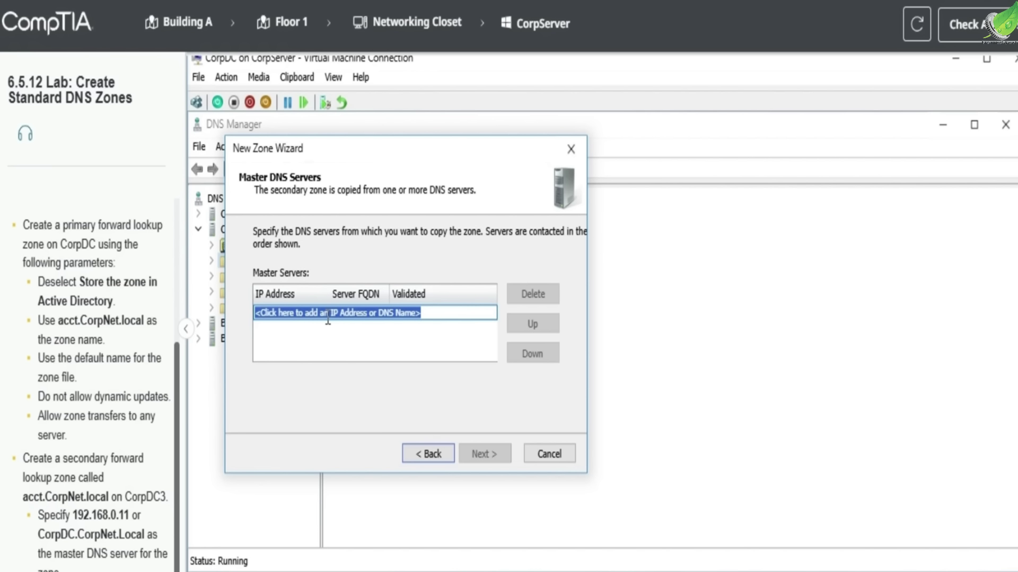
{"action": "type", "text": "192."}
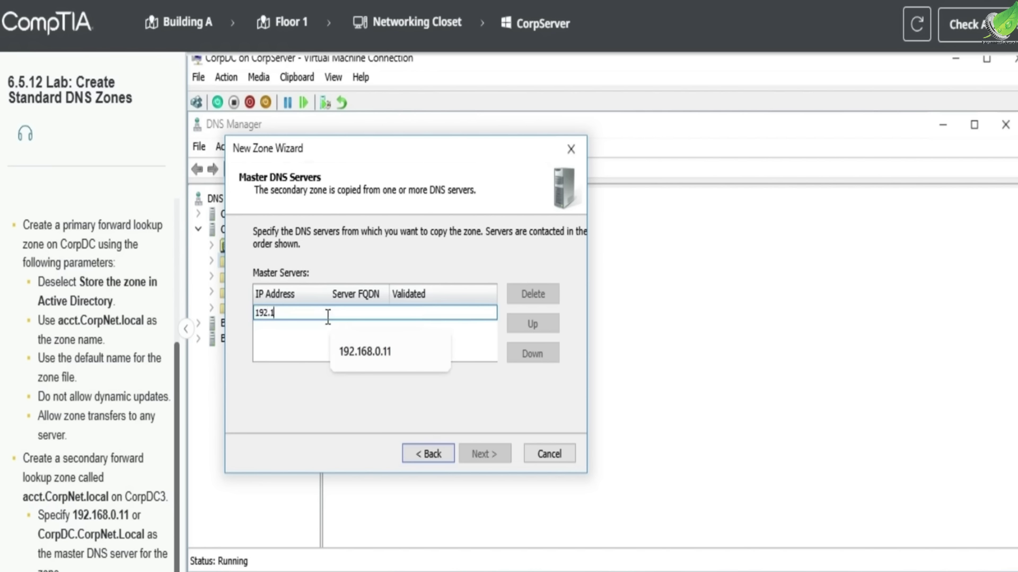
{"action": "type", "text": "168.0.11"}
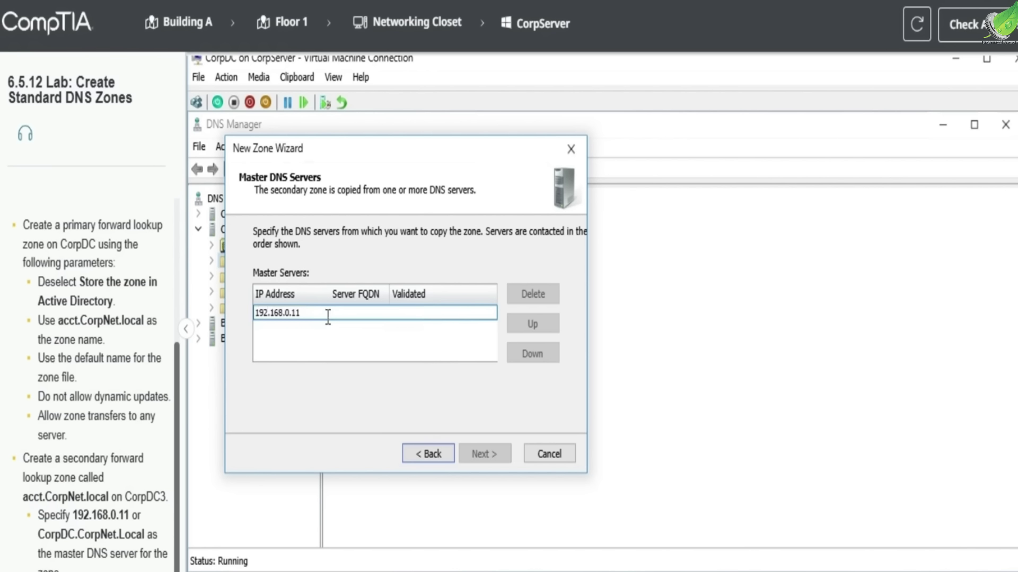
{"action": "key", "text": "Return"}
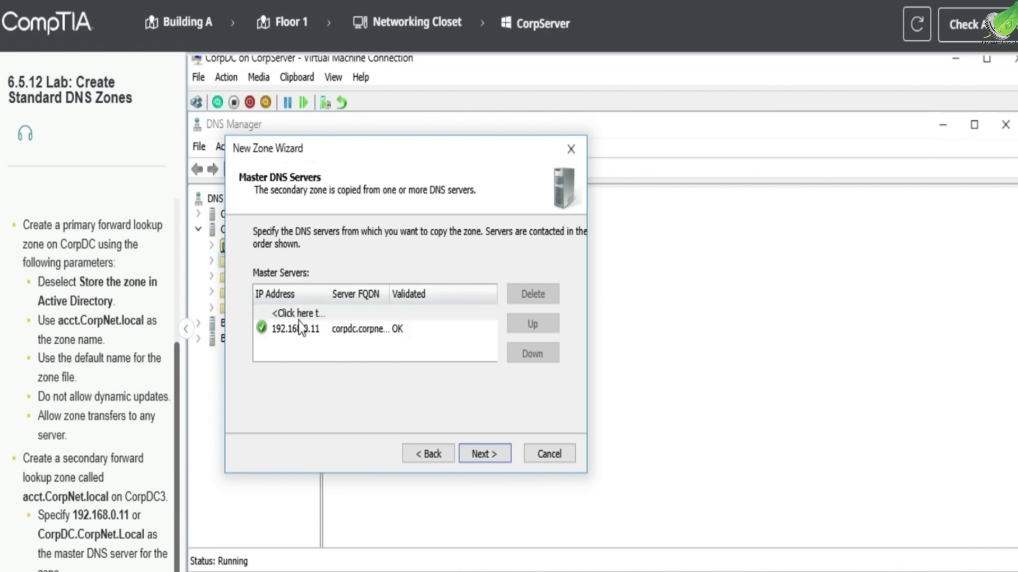
Step: Finish creating the secondary zone on CORPDC3 and have the lab answers checked
{"action": "left_click", "coordinate": [272, 313]}
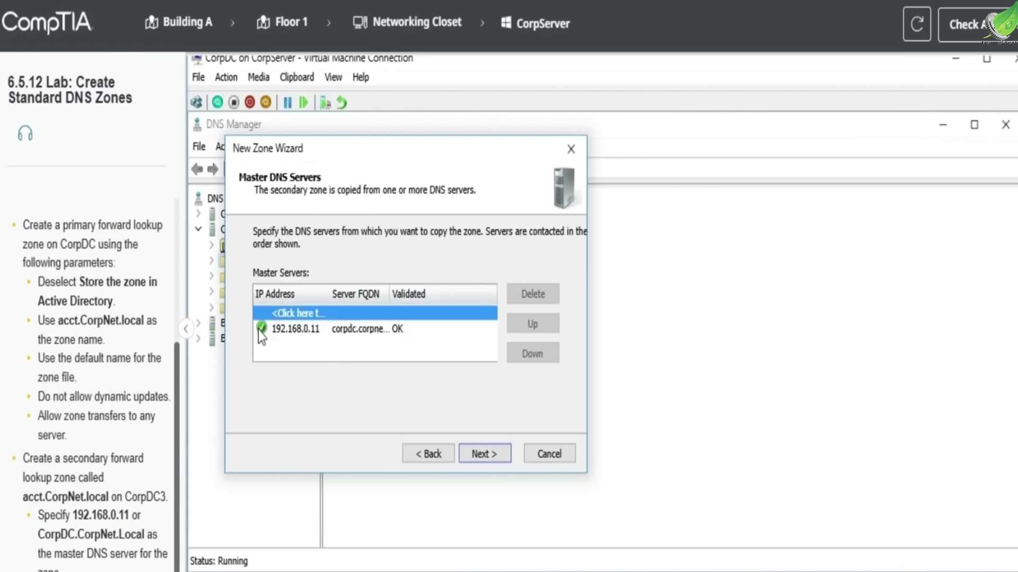
{"action": "left_click", "coordinate": [470, 454]}
{"action": "left_click", "coordinate": [471, 455]}
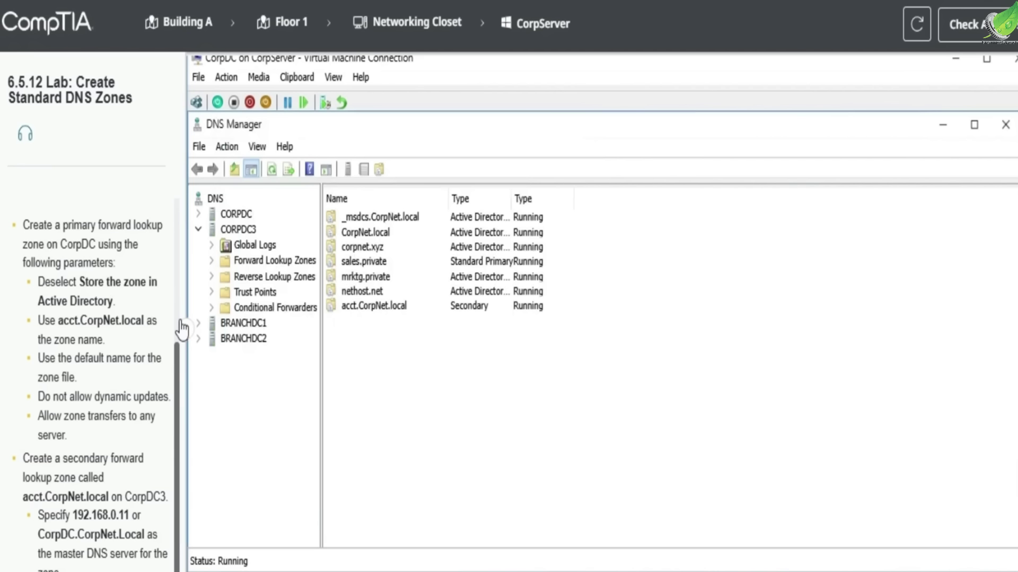
{"action": "left_click", "coordinate": [954, 30]}
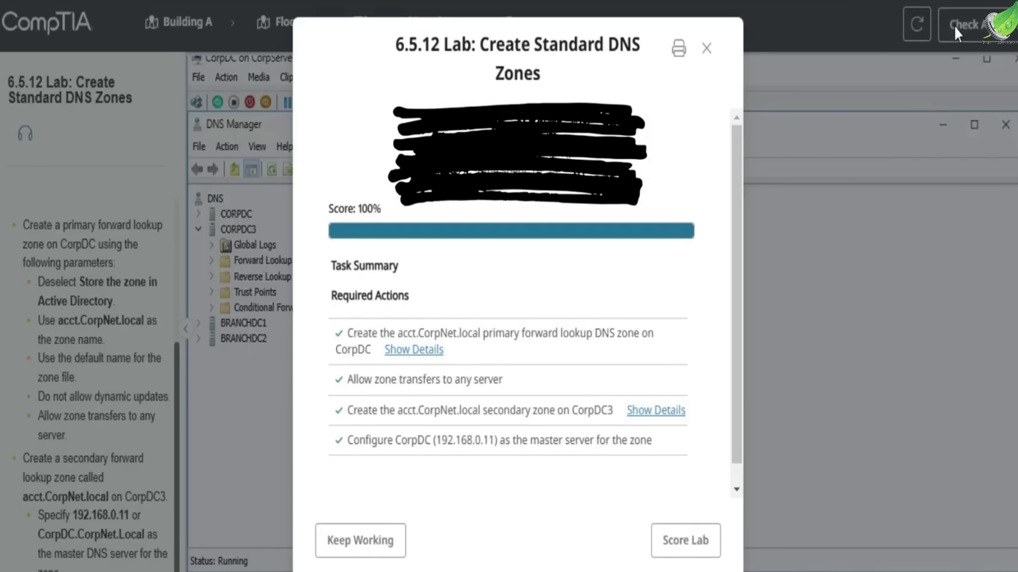